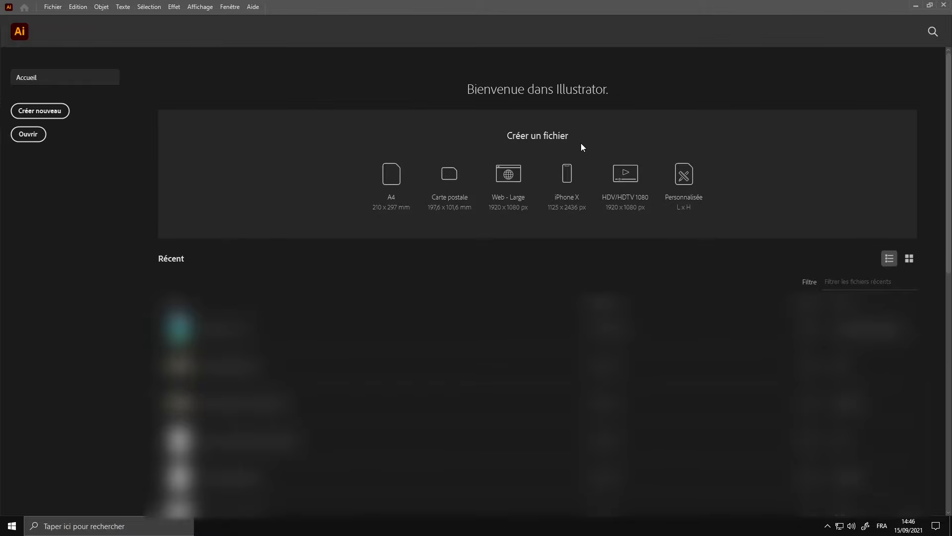
- Create a new portrait A4 document, 210 x 297 mm, with one artboard
{"action": "left_click", "coordinate": [38, 111]}
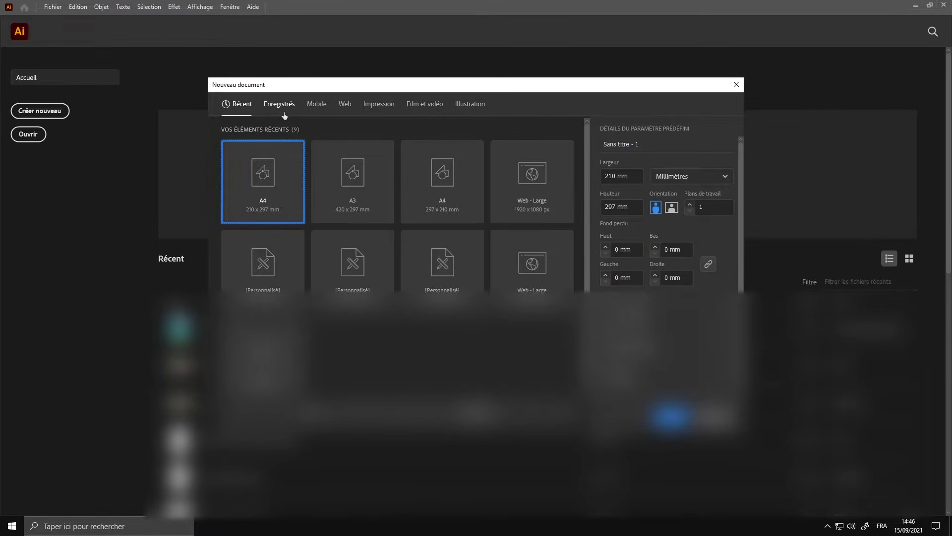
{"action": "left_click", "coordinate": [670, 207]}
{"action": "left_click", "coordinate": [660, 209]}
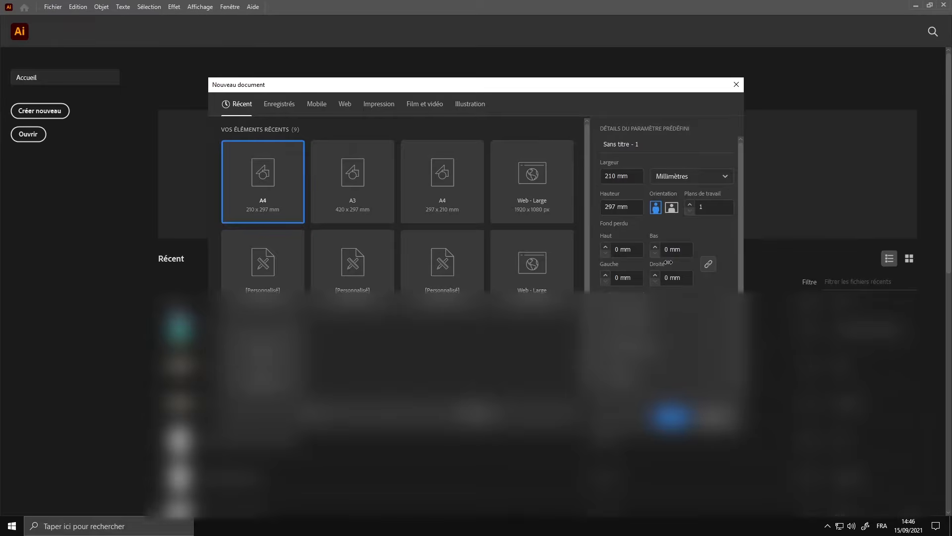
{"action": "key", "text": "Escape"}
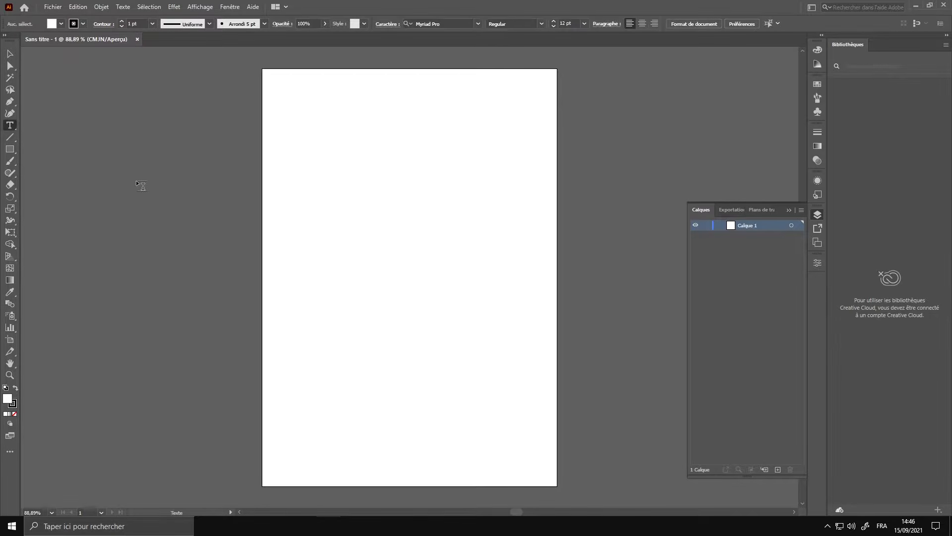
- Add the point text "TUTO" to the upper part of the artboard and enlarge it to nearly the page width
{"action": "left_click", "coordinate": [362, 217]}
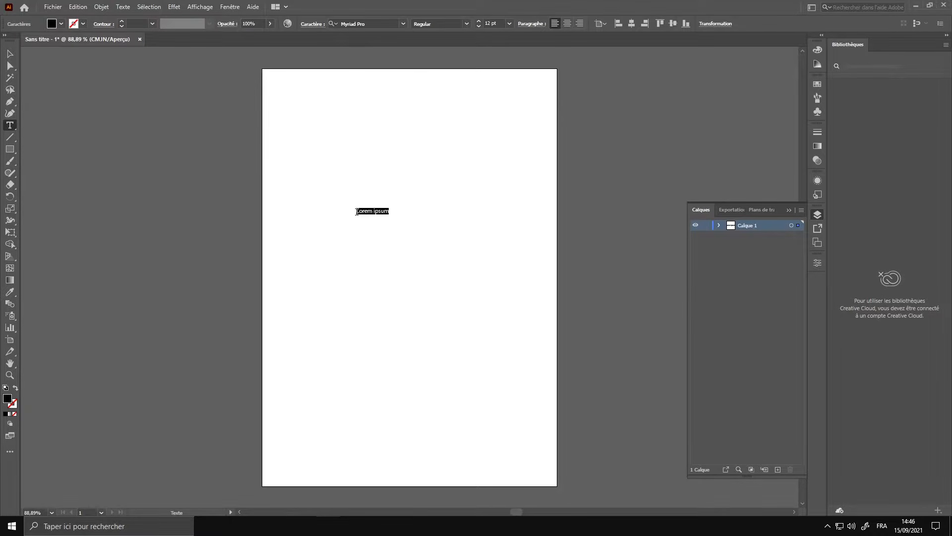
{"action": "type", "text": "y"}
{"action": "key", "text": "Escape"}
{"action": "left_click_drag", "start_coordinate": [372, 210], "coordinate": [610, 95]}
{"action": "left_click_drag", "start_coordinate": [514, 145], "coordinate": [464, 151]}
- Change the font of the whole TUTO text to Becker
{"action": "left_click", "coordinate": [9, 126]}
{"action": "left_click_drag", "start_coordinate": [317, 141], "coordinate": [556, 149]}
{"action": "left_click", "coordinate": [406, 24]}
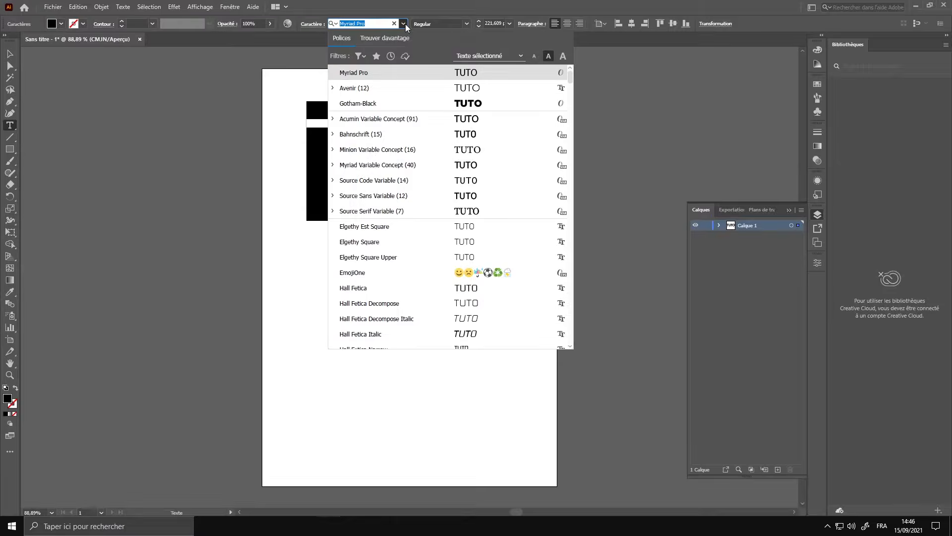
{"action": "scroll", "coordinate": [445, 123], "scroll_direction": "up", "scroll_amount": 1}
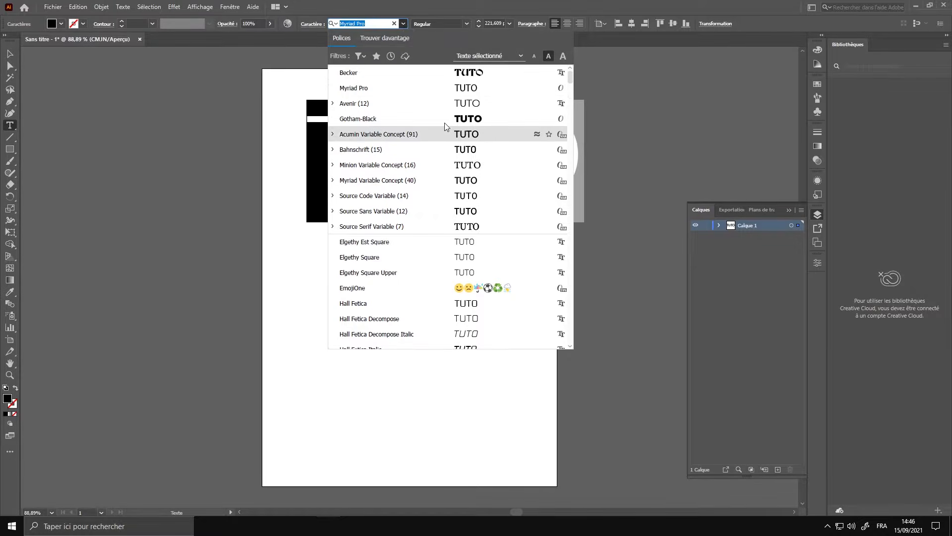
{"action": "left_click", "coordinate": [402, 74]}
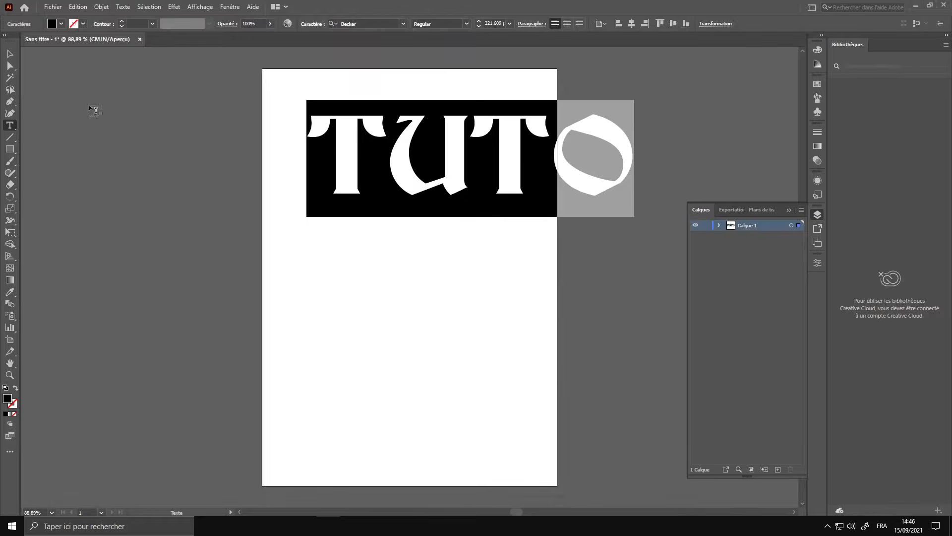
- Scale the TUTO text down to about 183 pt so it fits the page width, and centre it horizontally on the artboard
{"action": "left_click", "coordinate": [8, 53]}
{"action": "left_click_drag", "start_coordinate": [644, 157], "coordinate": [557, 162]}
{"action": "left_click", "coordinate": [652, 24]}
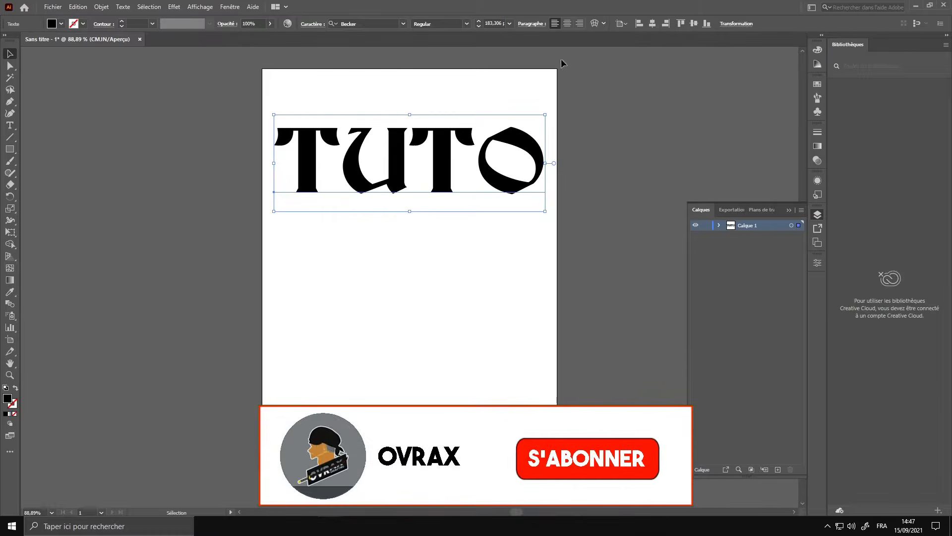
{"action": "left_click", "coordinate": [653, 24]}
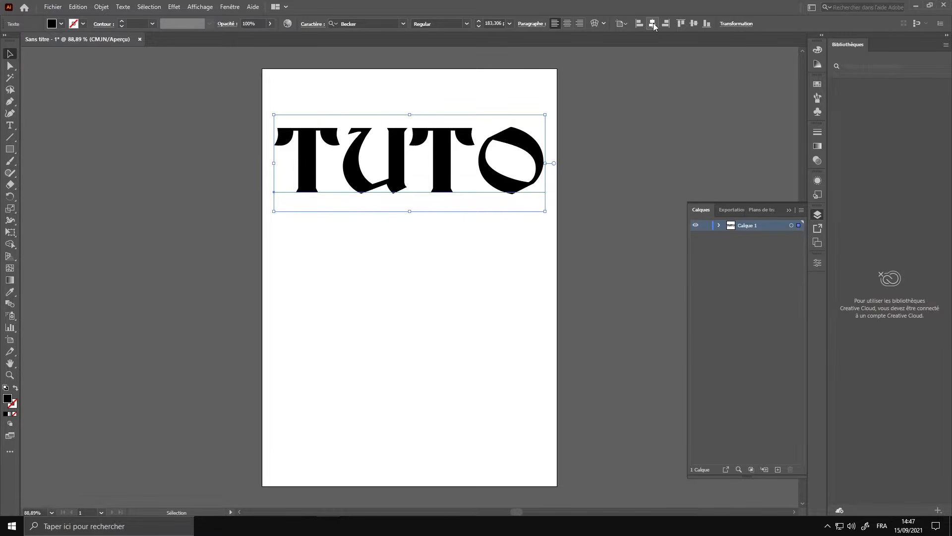
{"action": "left_click", "coordinate": [555, 204]}
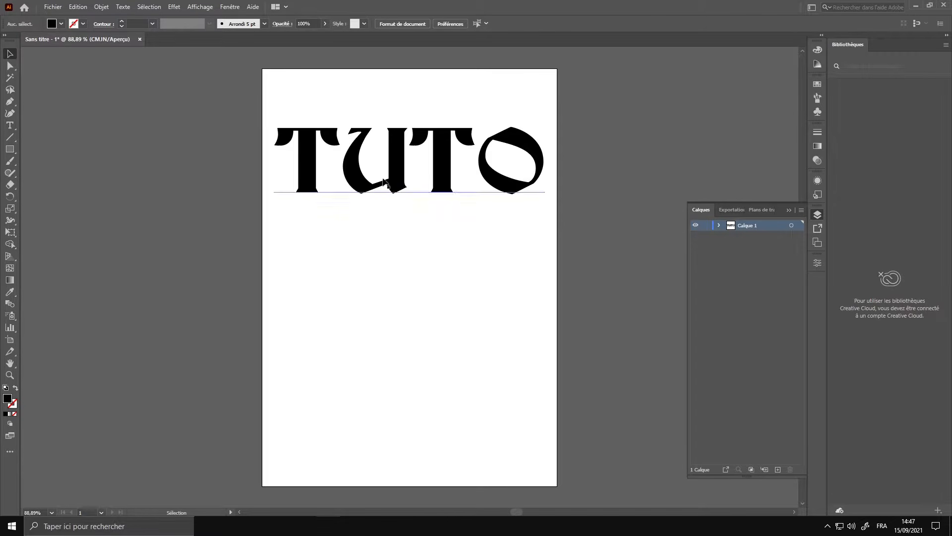
- Duplicate the TUTO text straight down the page to make a column of five evenly spaced lines
{"action": "left_click", "coordinate": [515, 149]}
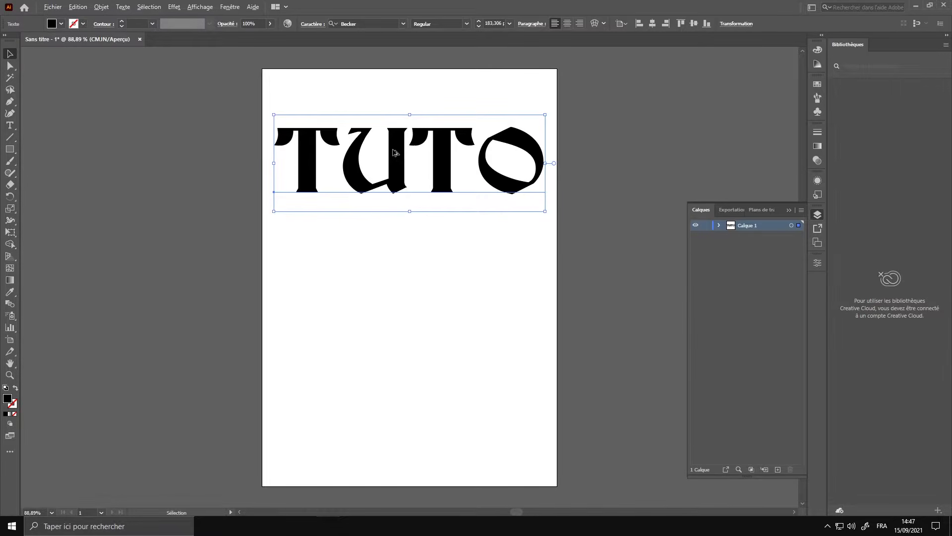
{"action": "left_click_drag", "start_coordinate": [393, 149], "coordinate": [402, 380]}
{"action": "left_click_drag", "start_coordinate": [403, 380], "coordinate": [400, 452]}
- Align all five TUTO lines with each other horizontally and move them up together so the column fits on the artboard
{"action": "key", "text": "ctrl+a"}
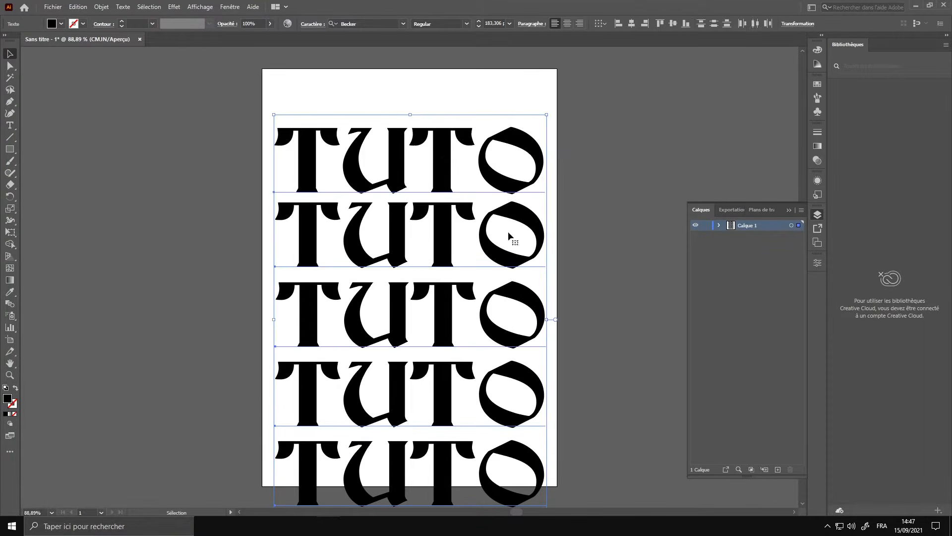
{"action": "left_click", "coordinate": [628, 26]}
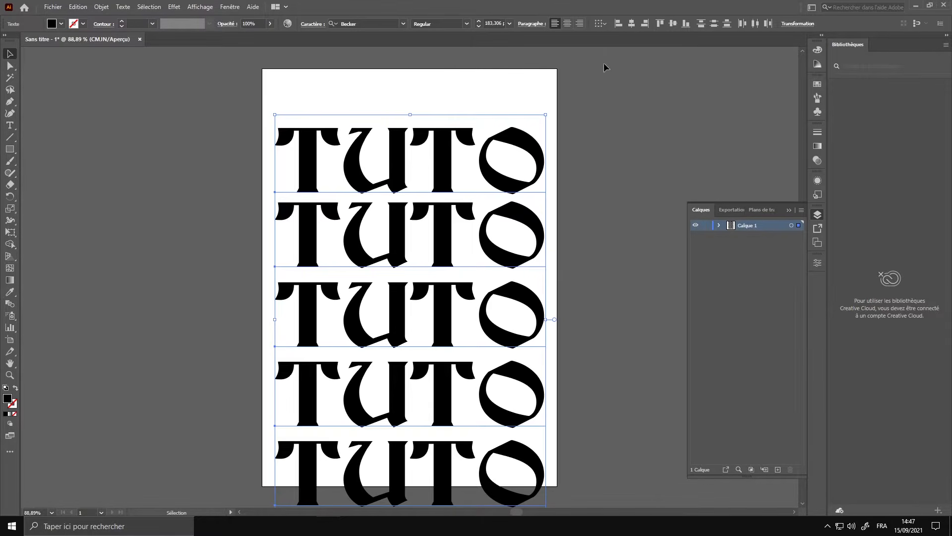
{"action": "left_click_drag", "start_coordinate": [459, 137], "coordinate": [457, 103]}
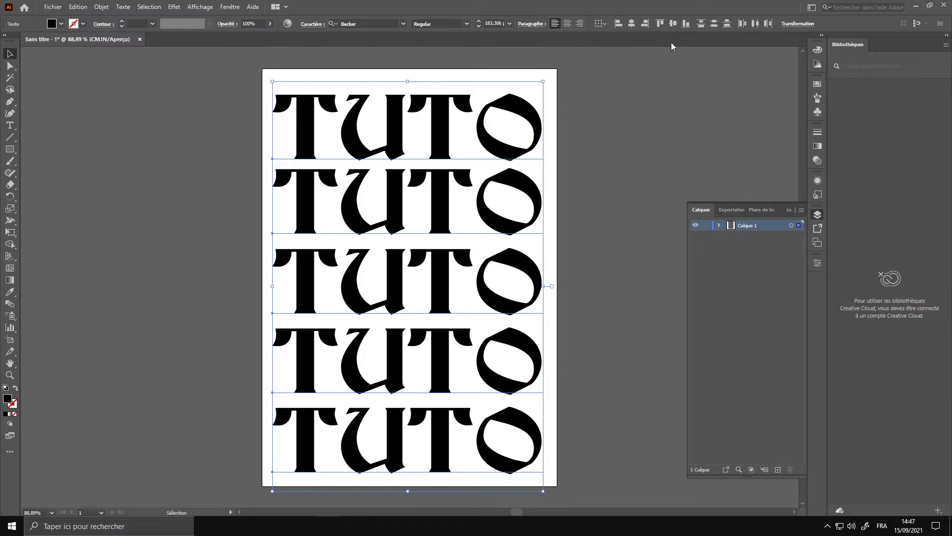
{"action": "left_click", "coordinate": [624, 149]}
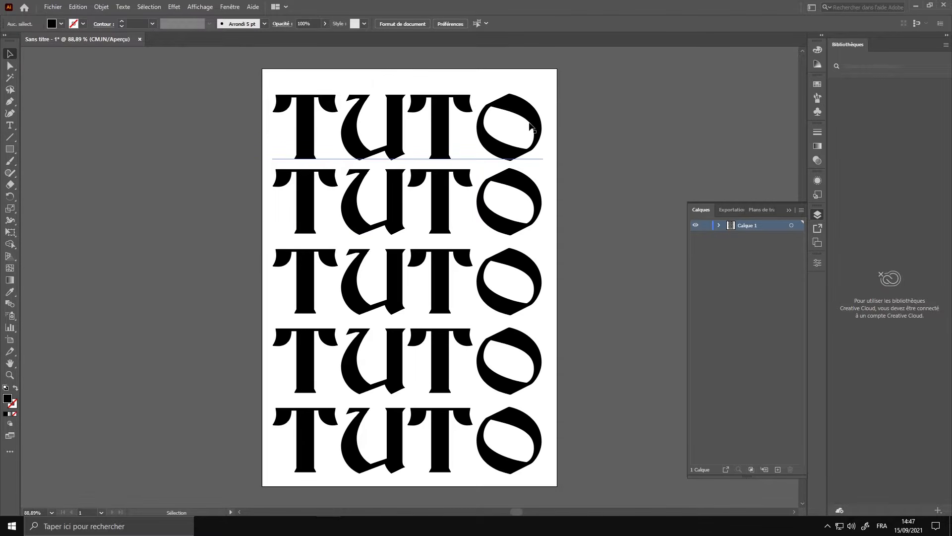
- Fill the top TUTO line with the light grey swatch C=0 M=0 J=0 N=20
{"action": "left_click", "coordinate": [474, 139]}
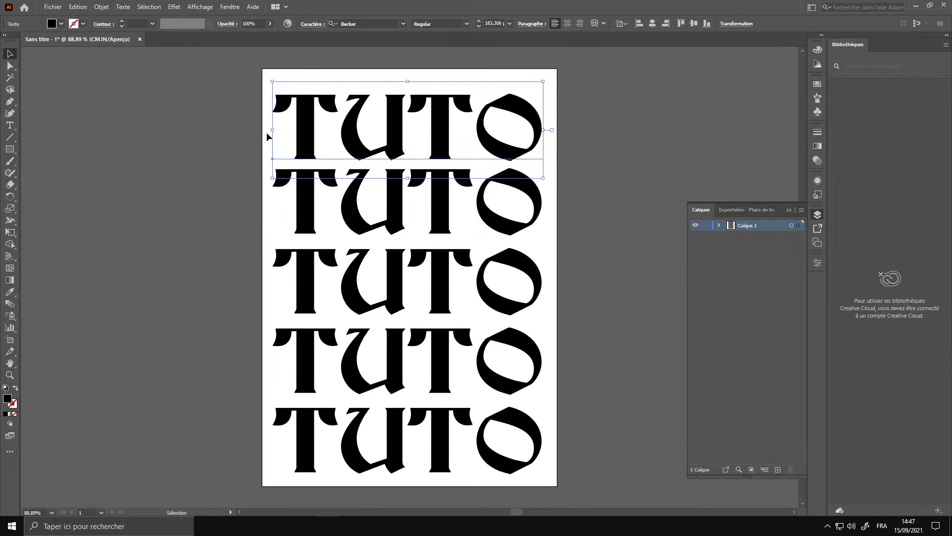
{"action": "left_click", "coordinate": [59, 25]}
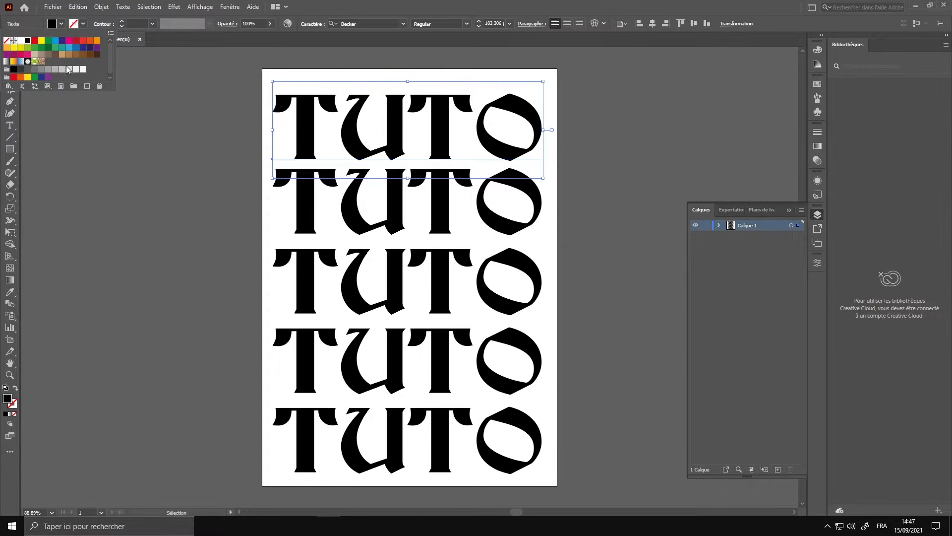
{"action": "left_click", "coordinate": [80, 70]}
{"action": "left_click", "coordinate": [82, 70]}
{"action": "left_click", "coordinate": [74, 70]}
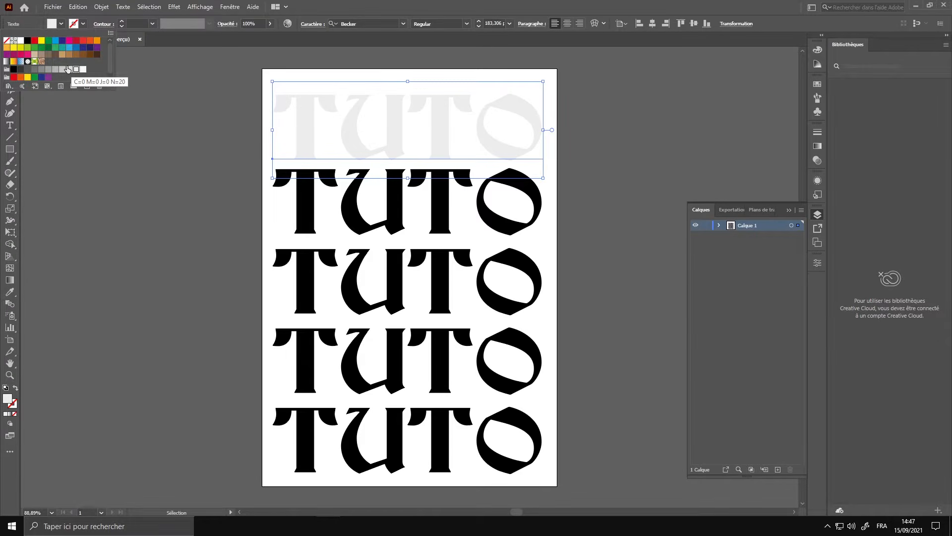
{"action": "left_click", "coordinate": [68, 70]}
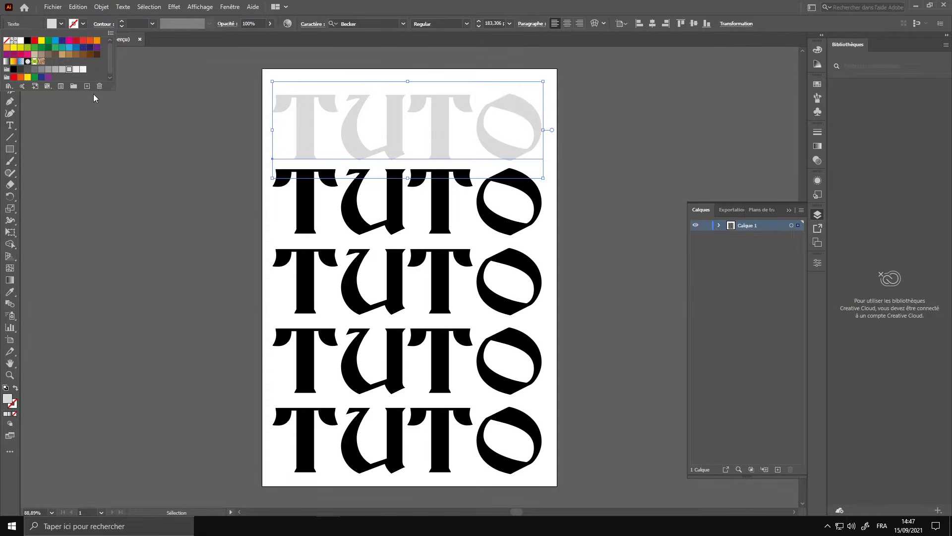
{"action": "left_click", "coordinate": [117, 118]}
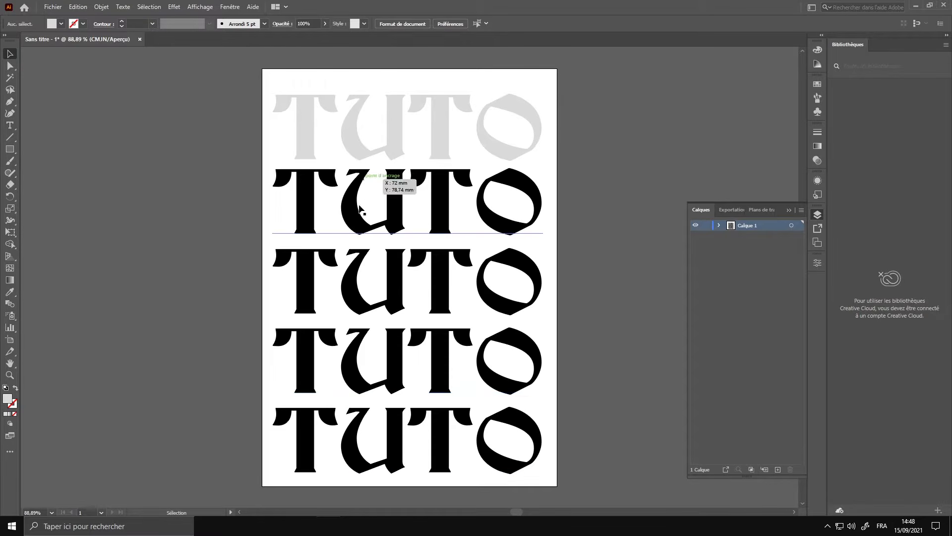
- Fill the bottom TUTO line with crimson pink and the line above it with dark magenta
{"action": "left_click", "coordinate": [361, 400]}
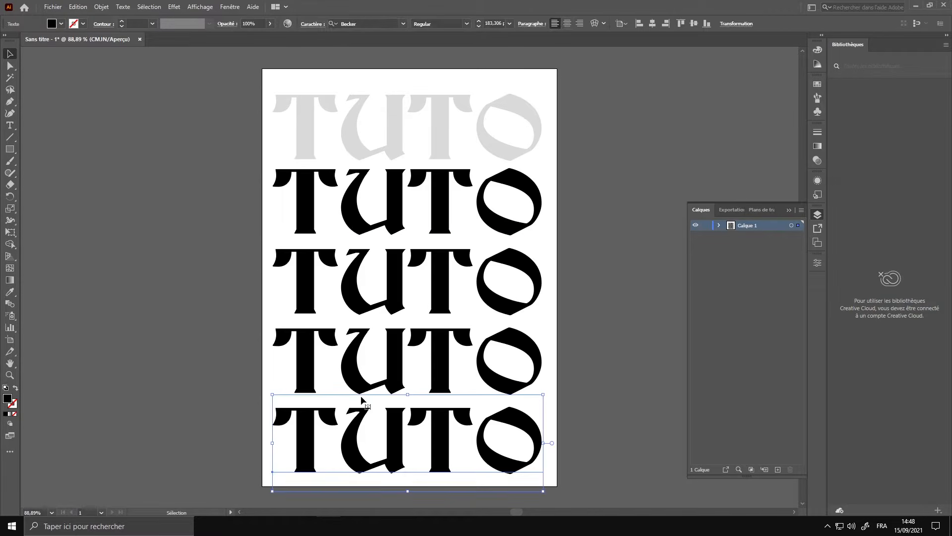
{"action": "left_click", "coordinate": [60, 24]}
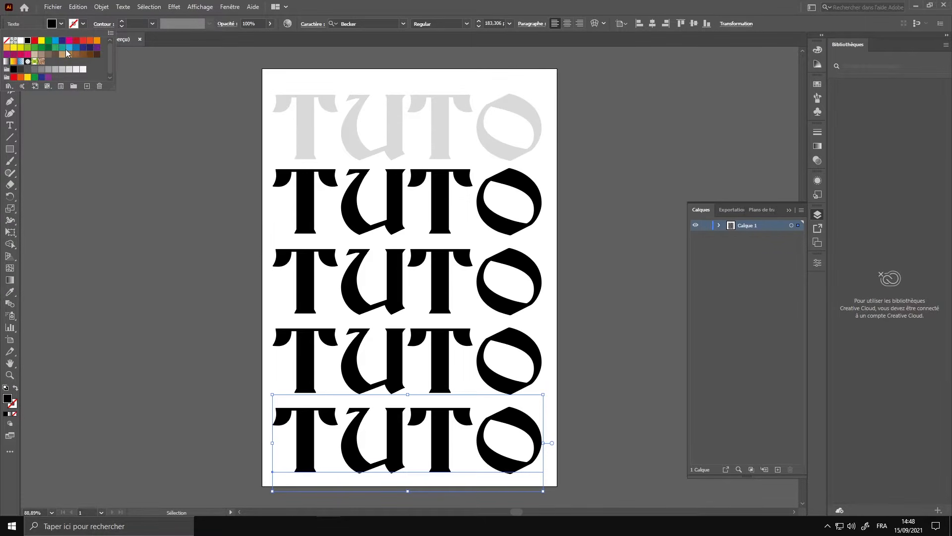
{"action": "left_click", "coordinate": [21, 55]}
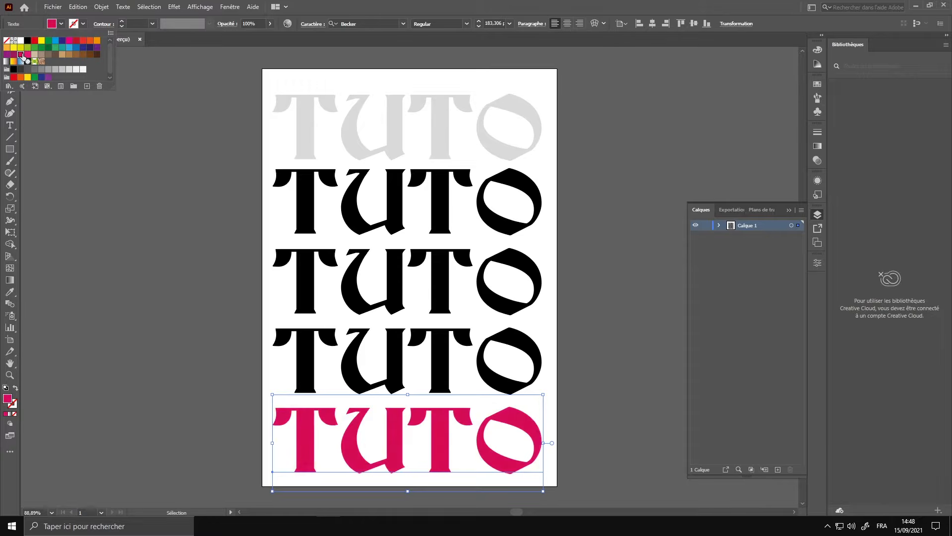
{"action": "left_click", "coordinate": [309, 329]}
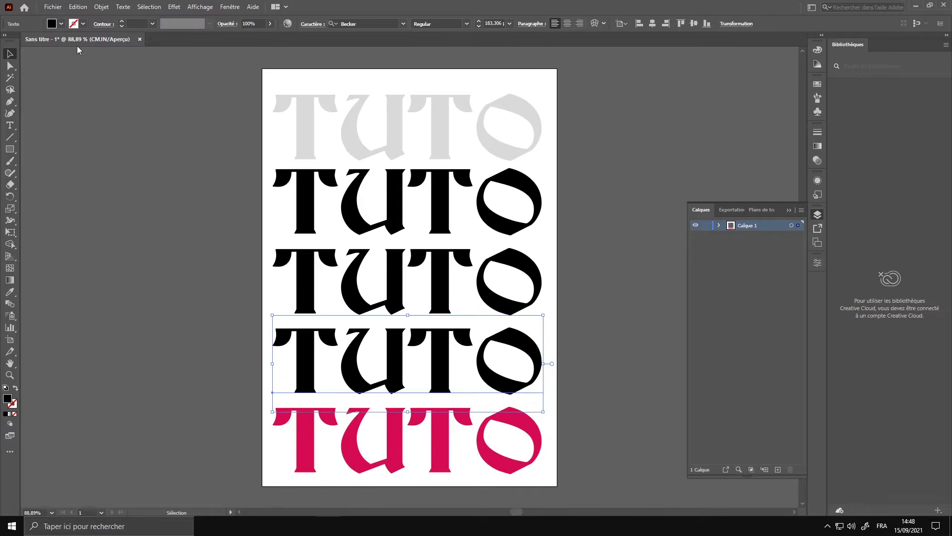
{"action": "left_click", "coordinate": [61, 24]}
{"action": "left_click", "coordinate": [15, 58]}
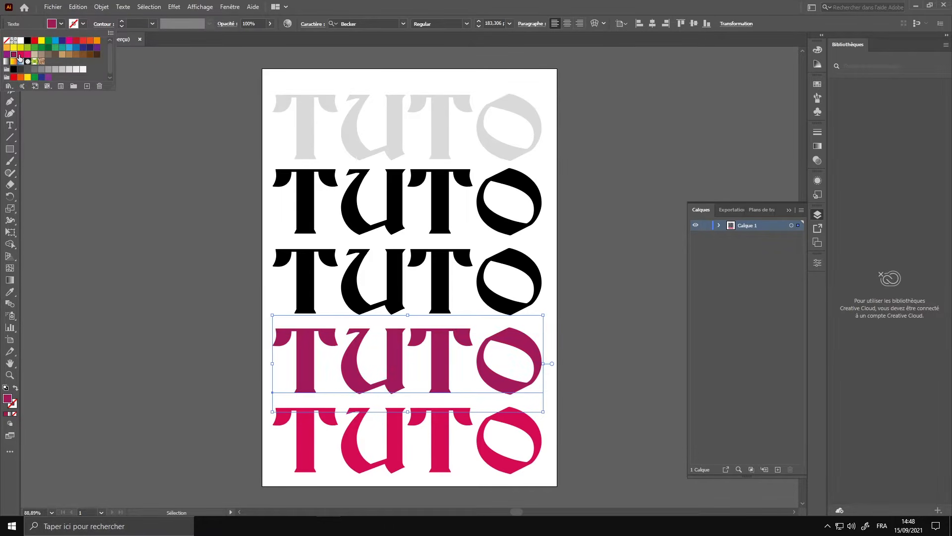
- Fill the middle TUTO line with purple and the second line with the violet swatch C=75 M=100 J=0 N=0
{"action": "key", "text": "ctrl+alt+bracketleft"}
{"action": "left_click", "coordinate": [61, 24]}
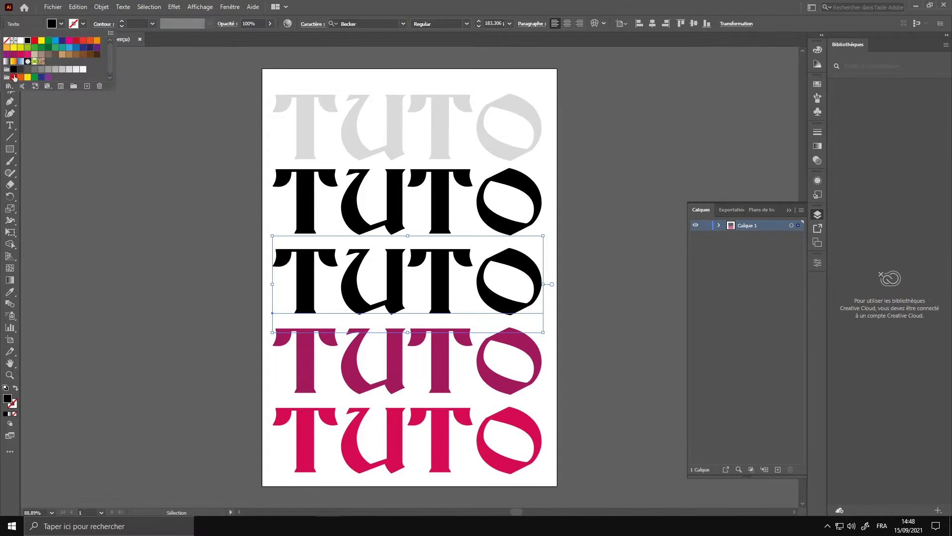
{"action": "left_click", "coordinate": [8, 60]}
{"action": "left_click", "coordinate": [295, 222]}
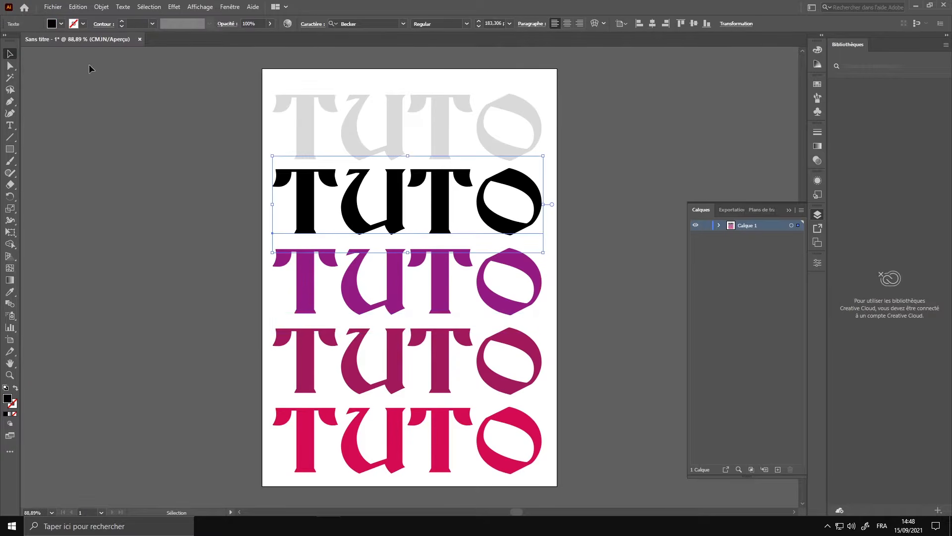
{"action": "left_click", "coordinate": [60, 23]}
{"action": "left_click", "coordinate": [92, 55]}
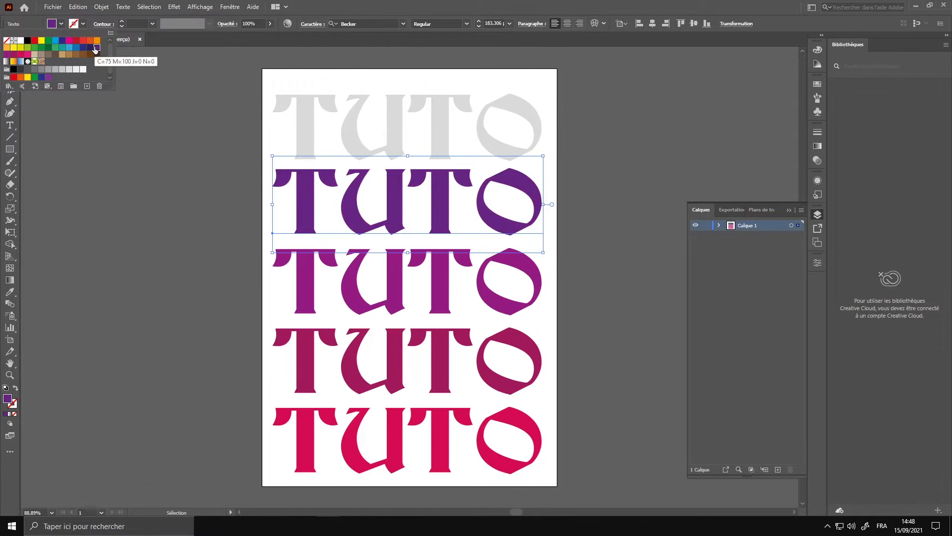
{"action": "left_click", "coordinate": [175, 220]}
- Move the violet and purple lines up so the top three TUTO lines overlap, and centre them horizontally with each other
{"action": "left_click_drag", "start_coordinate": [405, 194], "coordinate": [402, 176]}
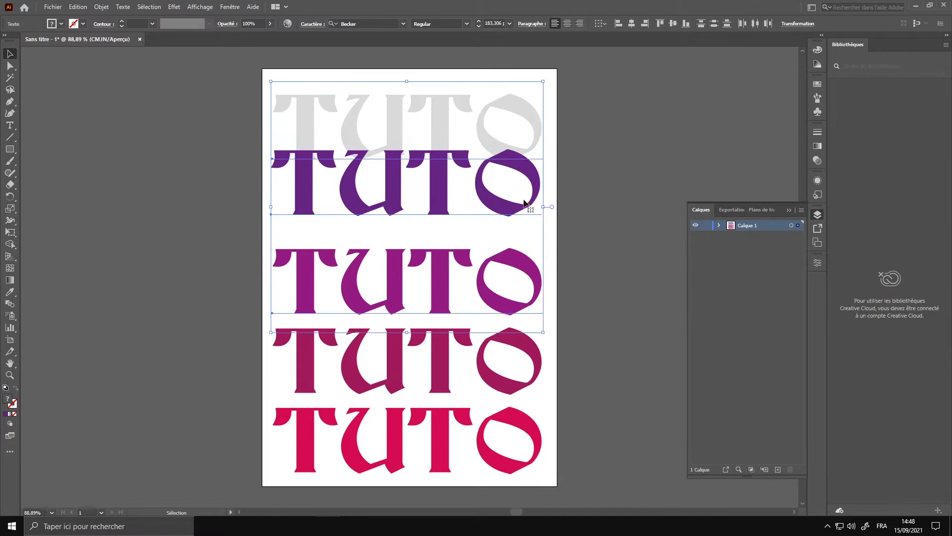
{"action": "left_click", "coordinate": [619, 210]}
{"action": "left_click_drag", "start_coordinate": [420, 284], "coordinate": [419, 237]}
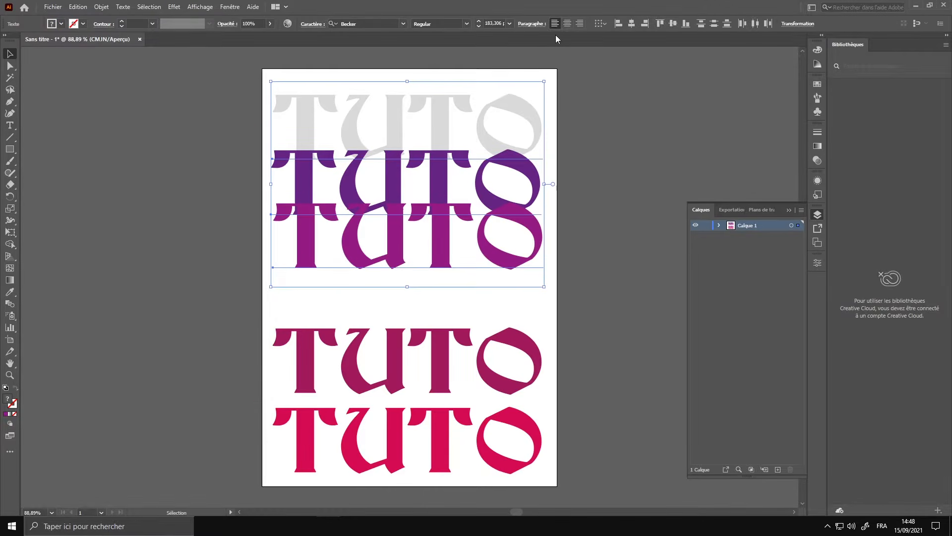
{"action": "left_click", "coordinate": [631, 23]}
{"action": "left_click", "coordinate": [621, 128]}
- Reverse the stacking order of the TUTO objects in Calque 1, with grey in front and crimson at the back
{"action": "left_click", "coordinate": [718, 225]}
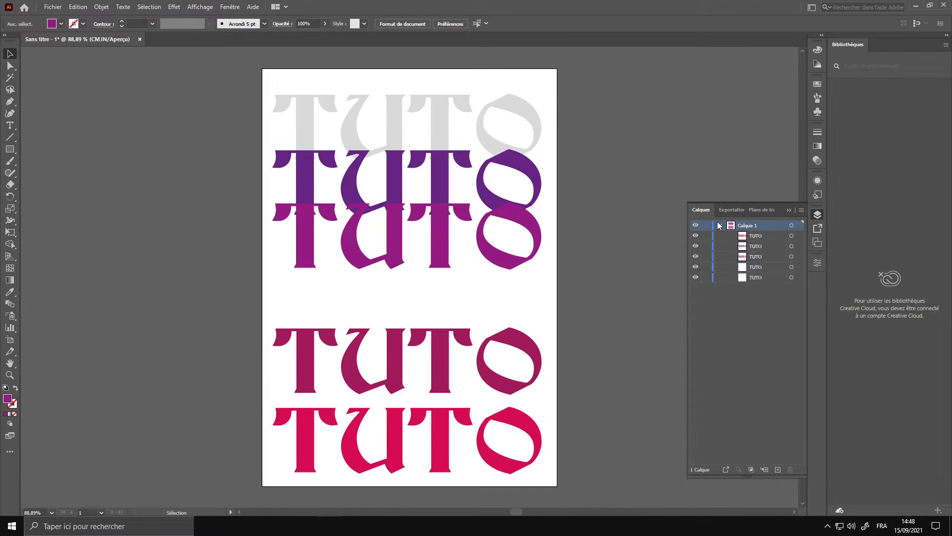
{"action": "left_click", "coordinate": [455, 123]}
{"action": "left_click_drag", "start_coordinate": [762, 277], "coordinate": [756, 233]}
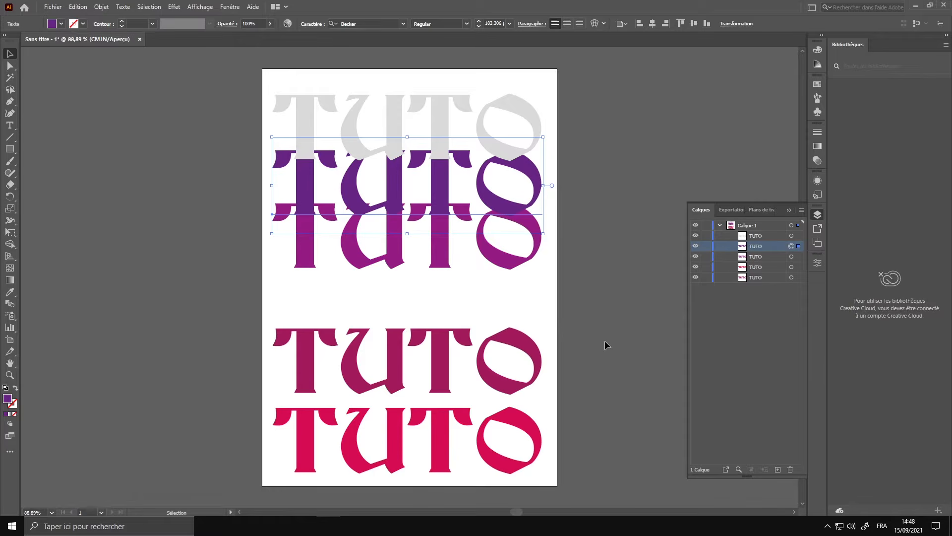
- Move the dark magenta and crimson TUTO lines up together until they sit just below the purple line
{"action": "left_click_drag", "start_coordinate": [433, 483], "coordinate": [425, 287]}
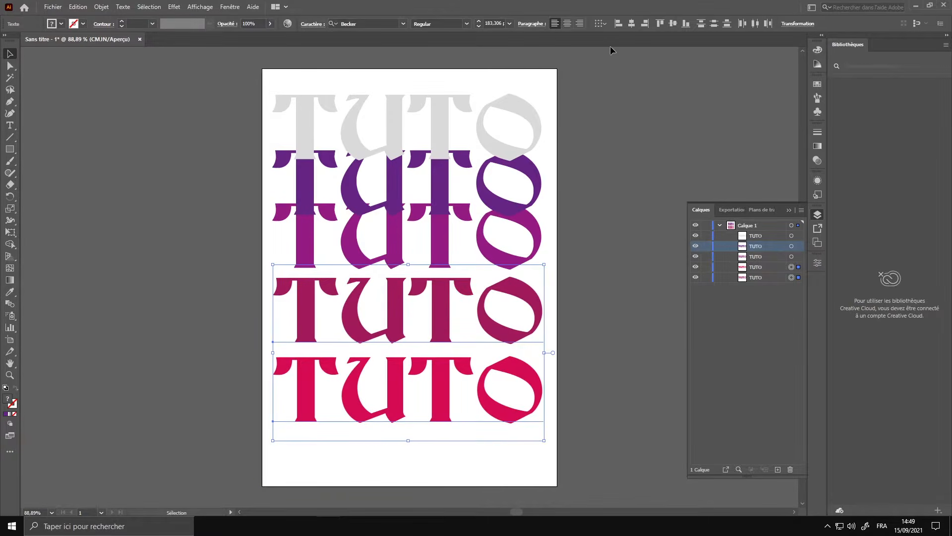
{"action": "left_click", "coordinate": [564, 213]}
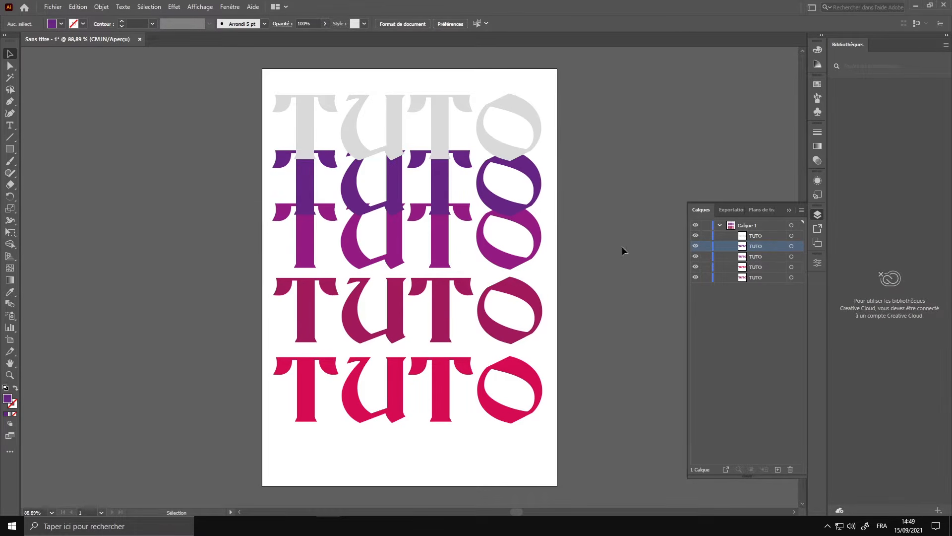
- Move the crimson TUTO object beneath the dark magenta one in the stacking order of Calque 1
{"action": "left_click", "coordinate": [792, 246]}
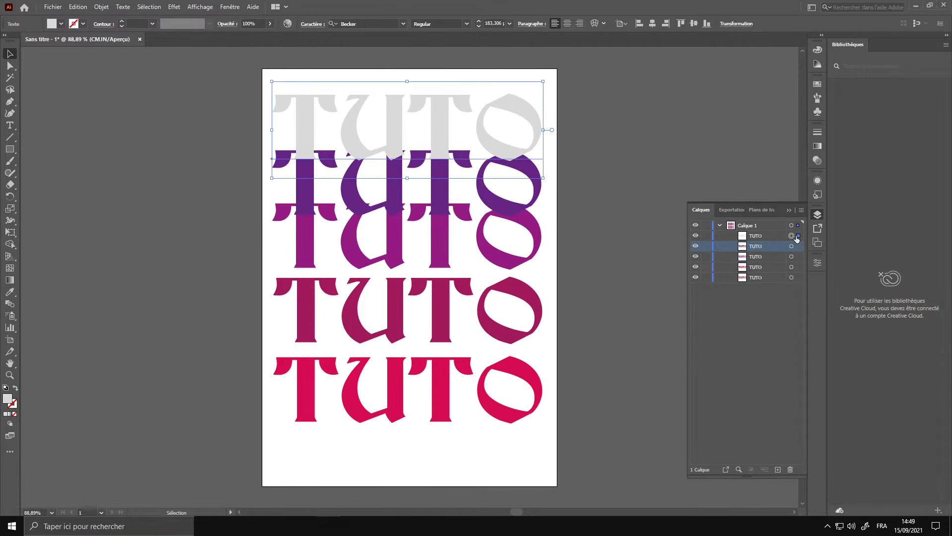
{"action": "left_click", "coordinate": [792, 267]}
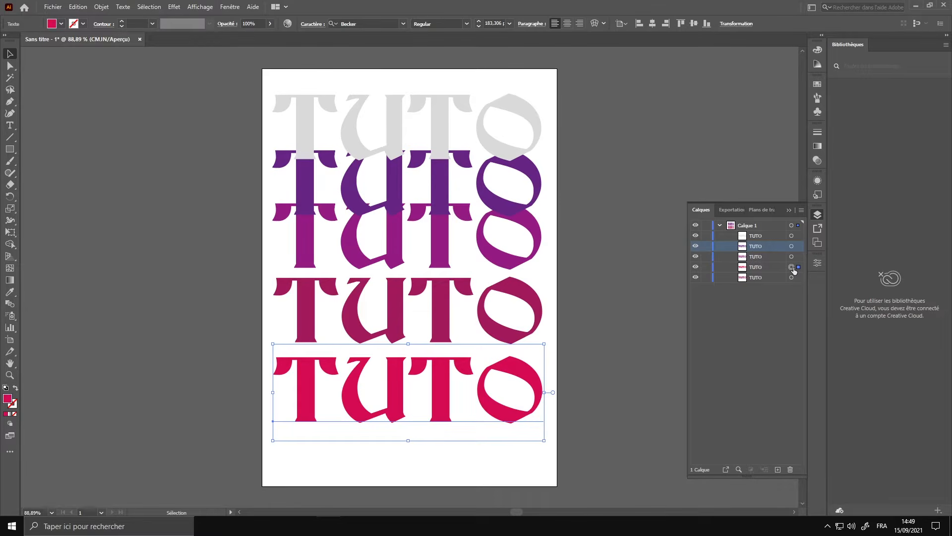
{"action": "left_click_drag", "start_coordinate": [773, 266], "coordinate": [770, 281]}
{"action": "left_click", "coordinate": [792, 267]}
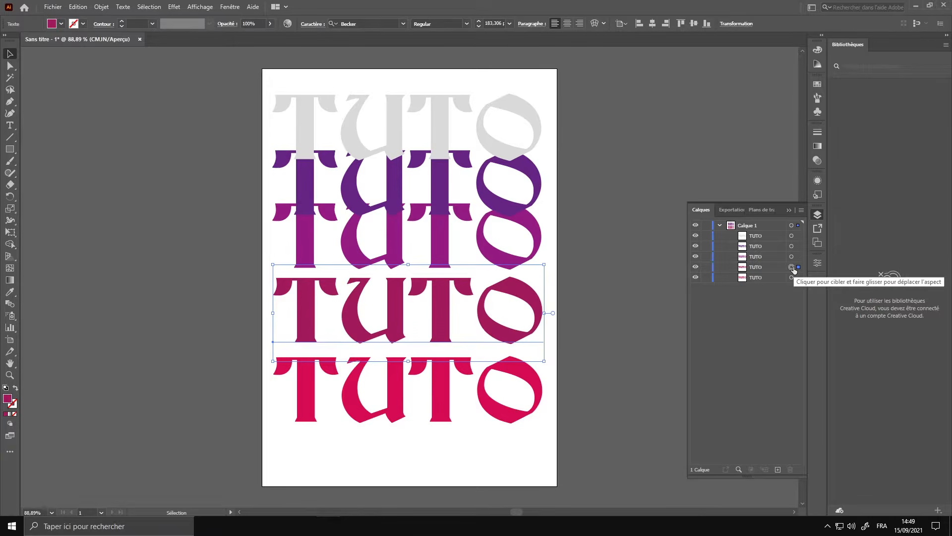
{"action": "left_click", "coordinate": [609, 224]}
- Group all five TUTO lines and centre the group horizontally and vertically on the artboard
{"action": "left_click_drag", "start_coordinate": [611, 98], "coordinate": [420, 411]}
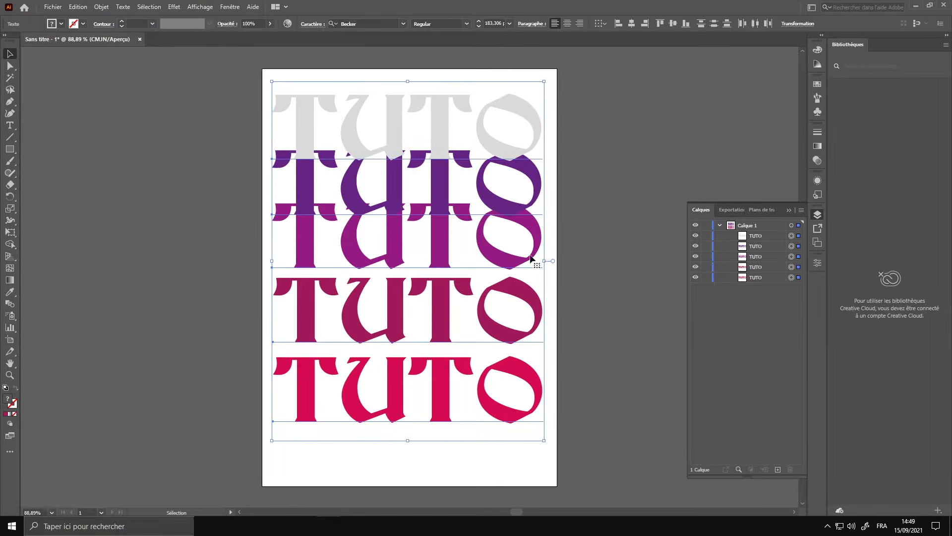
{"action": "key", "text": "ctrl+g"}
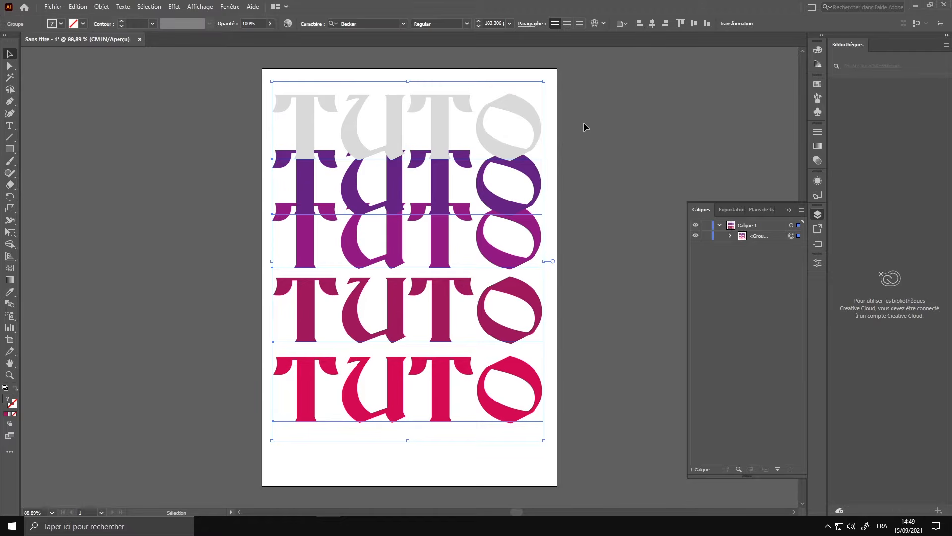
{"action": "left_click", "coordinate": [652, 24]}
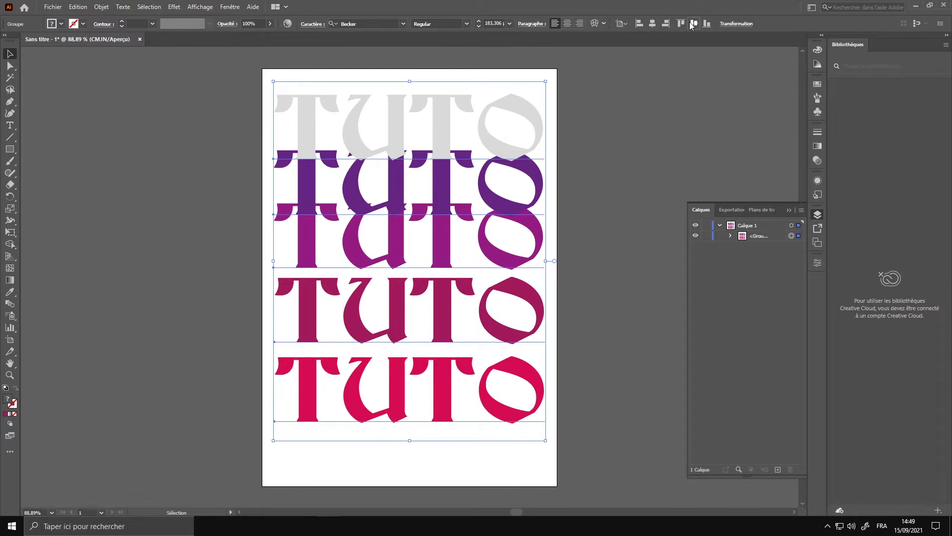
{"action": "left_click", "coordinate": [693, 23]}
{"action": "left_click", "coordinate": [569, 118]}
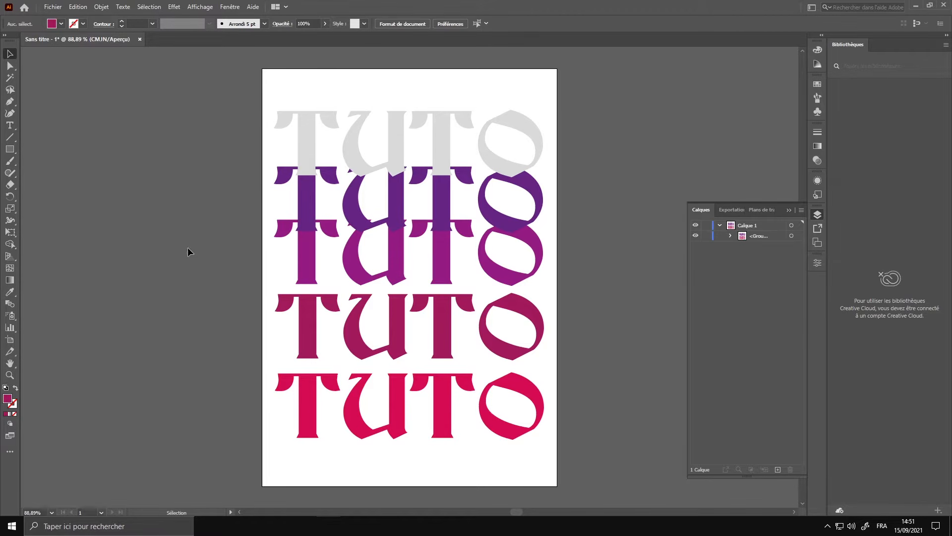
- Set the blend options for the TUTO group to Etapes with 100 steps, oriented to the page
{"action": "left_click", "coordinate": [333, 278]}
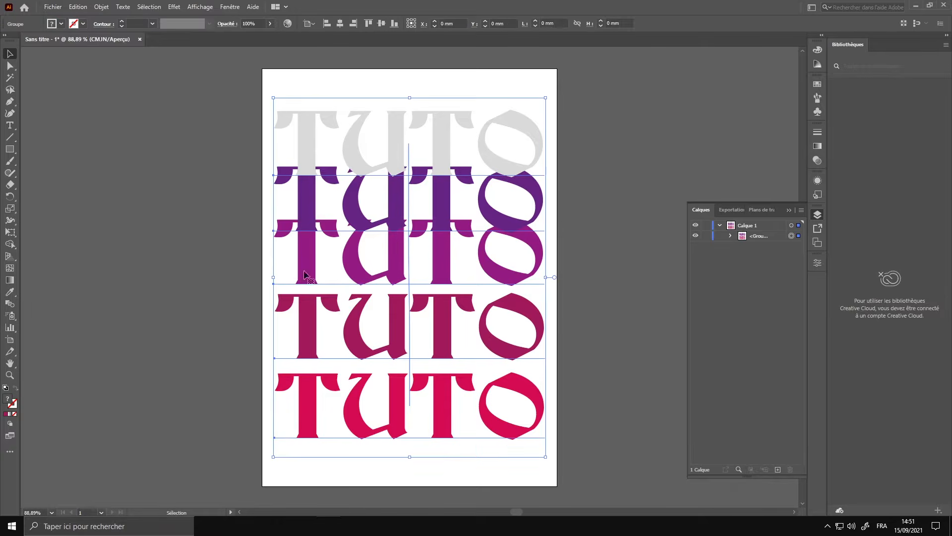
{"action": "left_click", "coordinate": [101, 7]}
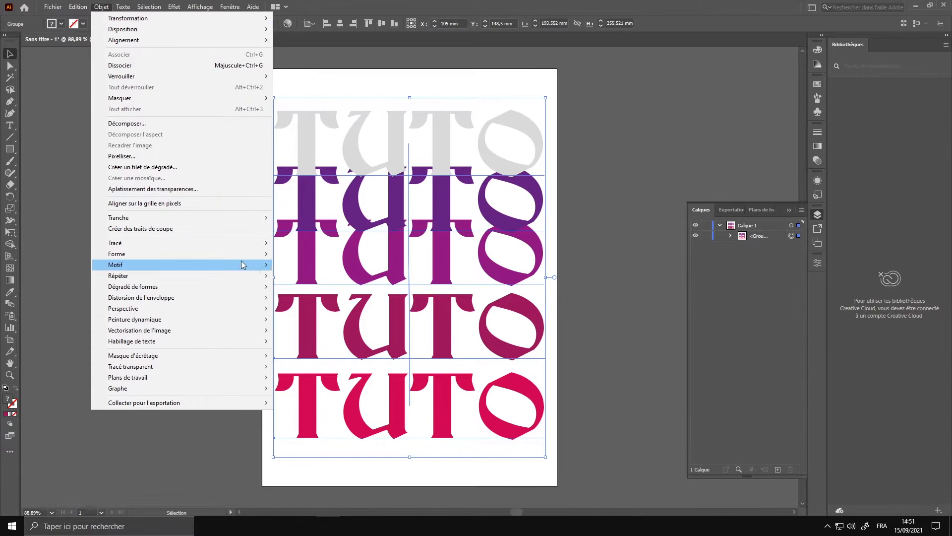
{"action": "mouse_move", "coordinate": [253, 288]}
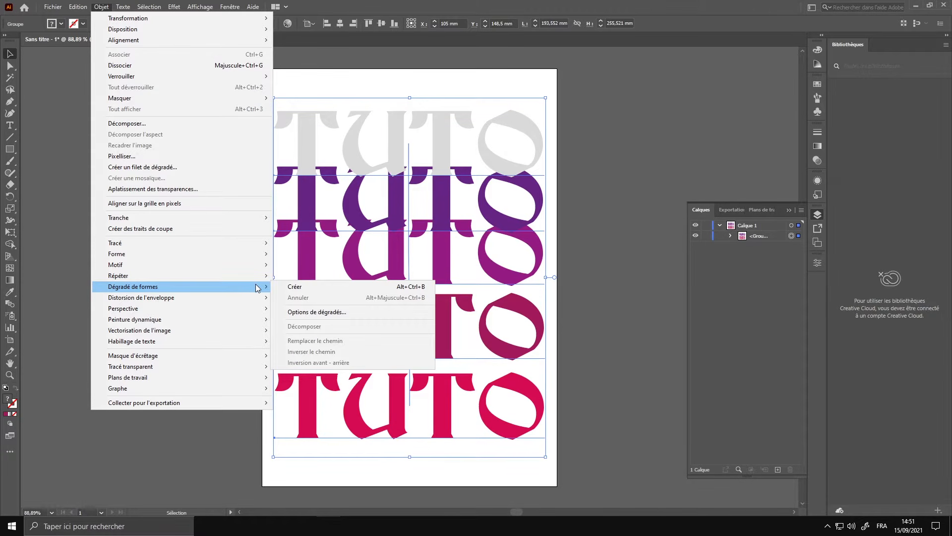
{"action": "left_click", "coordinate": [325, 316]}
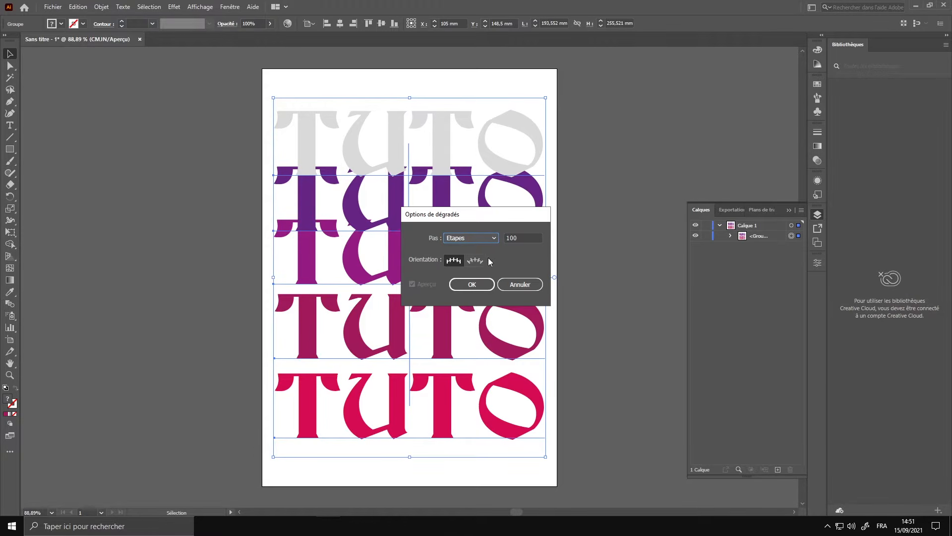
{"action": "left_click", "coordinate": [472, 237]}
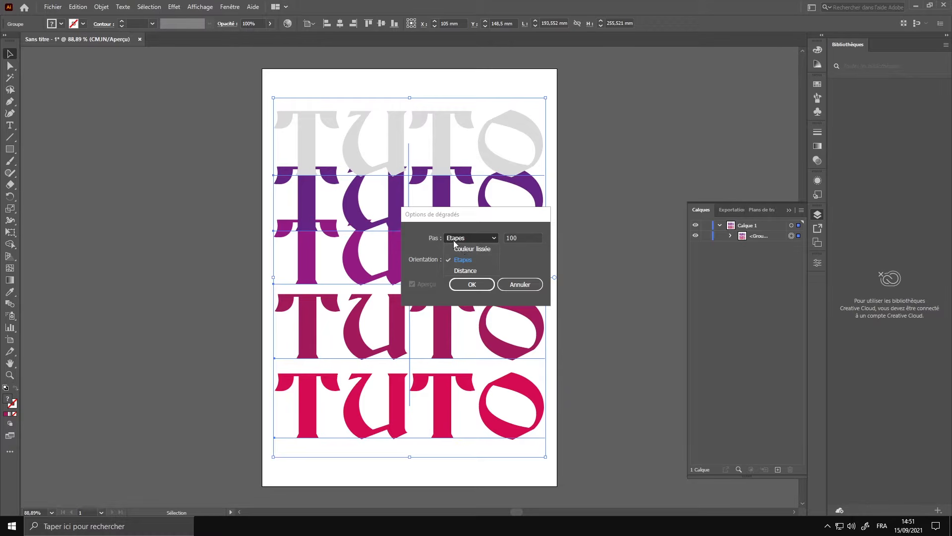
{"action": "left_click", "coordinate": [463, 260]}
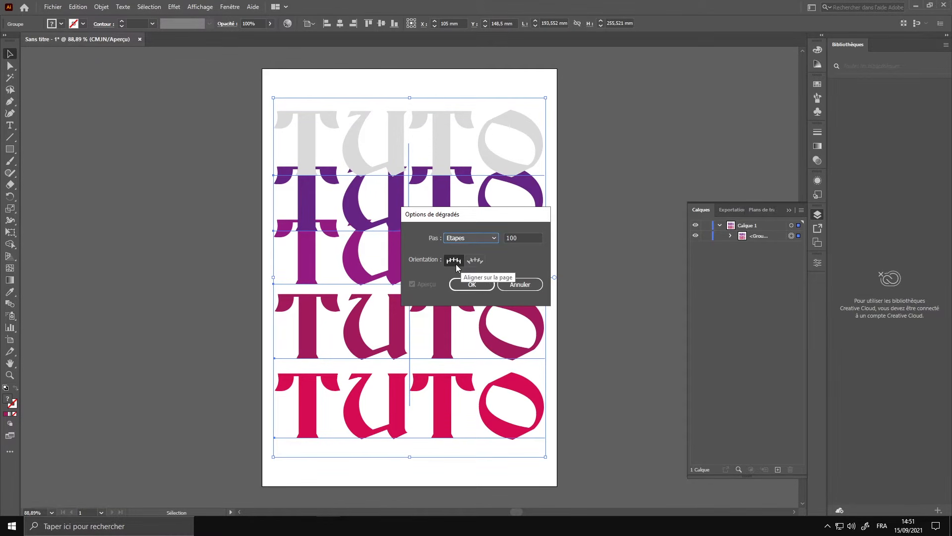
{"action": "left_click", "coordinate": [468, 285]}
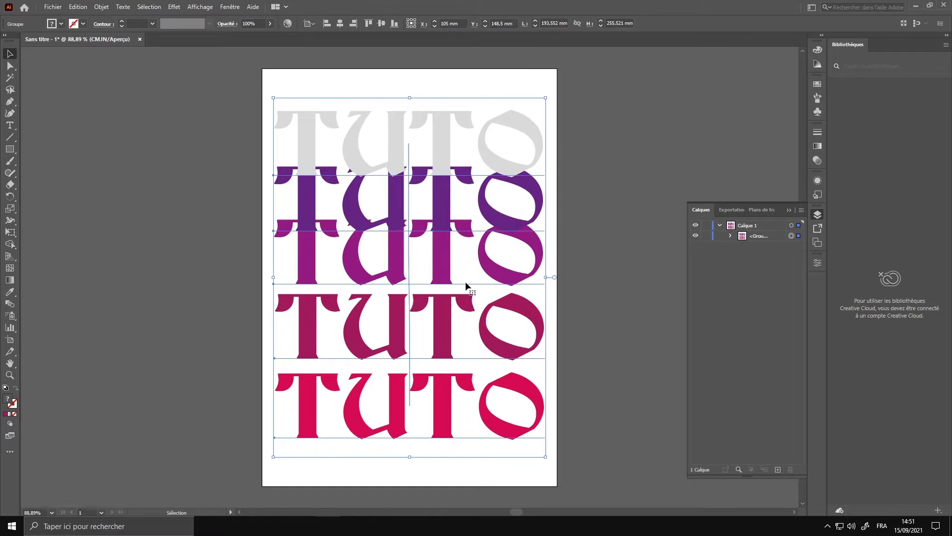
- Create a shape blend across the five TUTO lines of the group and deselect it
{"action": "left_click", "coordinate": [101, 6]}
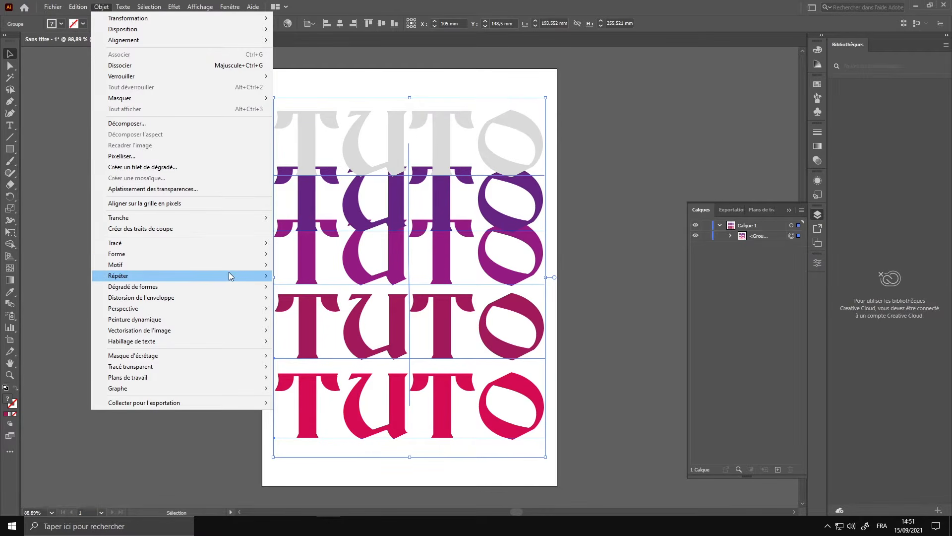
{"action": "mouse_move", "coordinate": [230, 276]}
{"action": "left_click", "coordinate": [290, 287]}
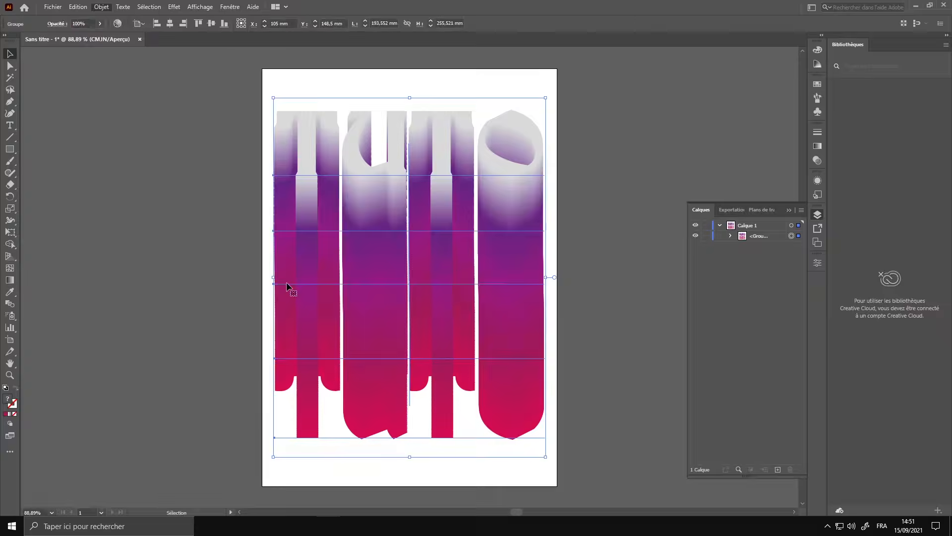
{"action": "left_click", "coordinate": [554, 162]}
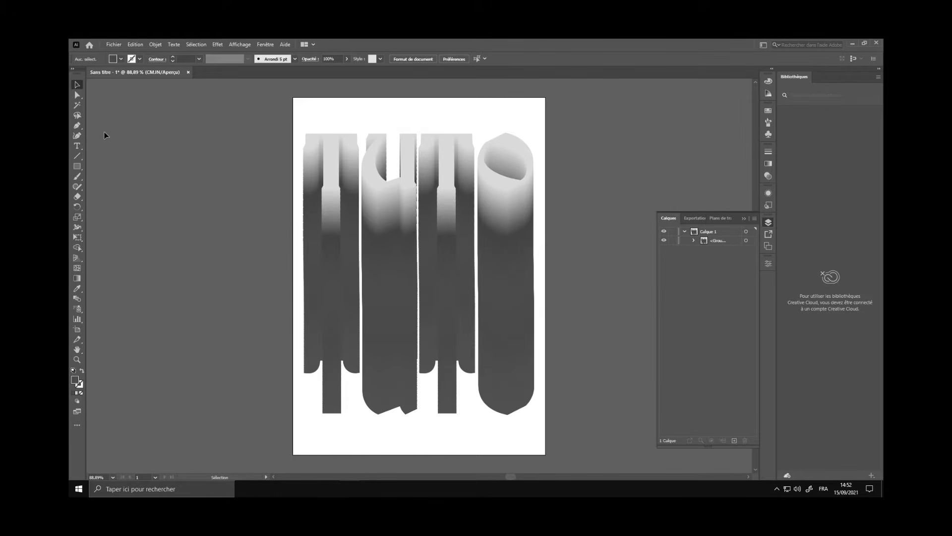
- Save the blended artwork as an Illustrator EPS (*.EPS) file
{"action": "left_click", "coordinate": [114, 45]}
{"action": "left_click", "coordinate": [163, 133]}
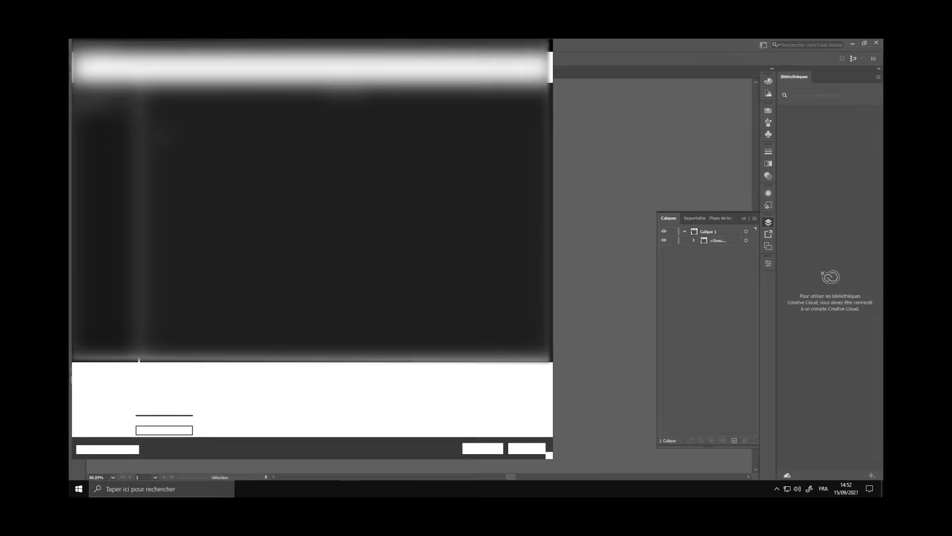
{"action": "left_click", "coordinate": [186, 382]}
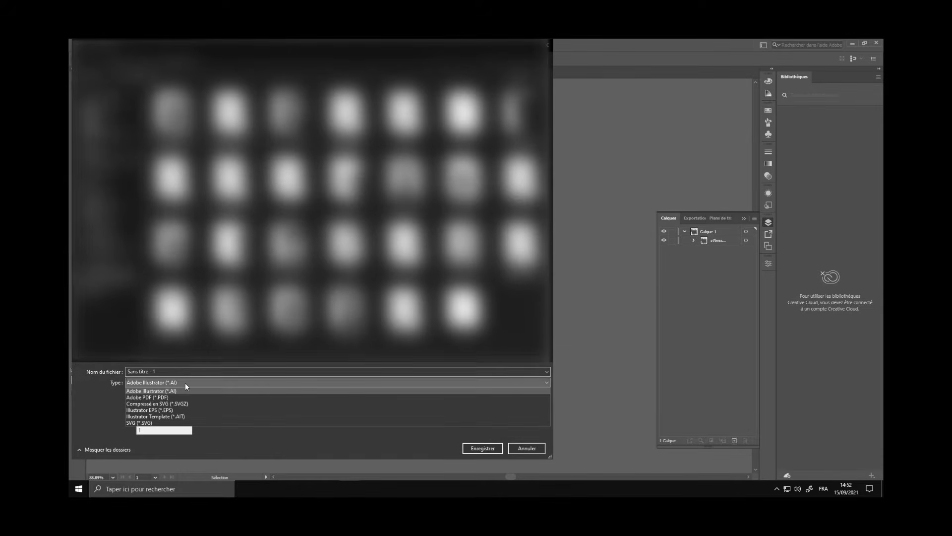
{"action": "left_click", "coordinate": [178, 410]}
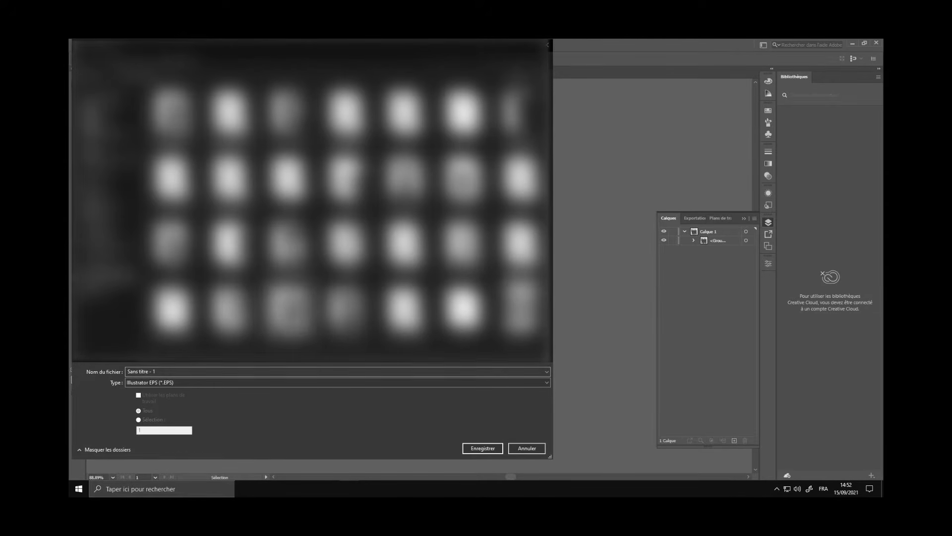
{"action": "left_click", "coordinate": [488, 446]}
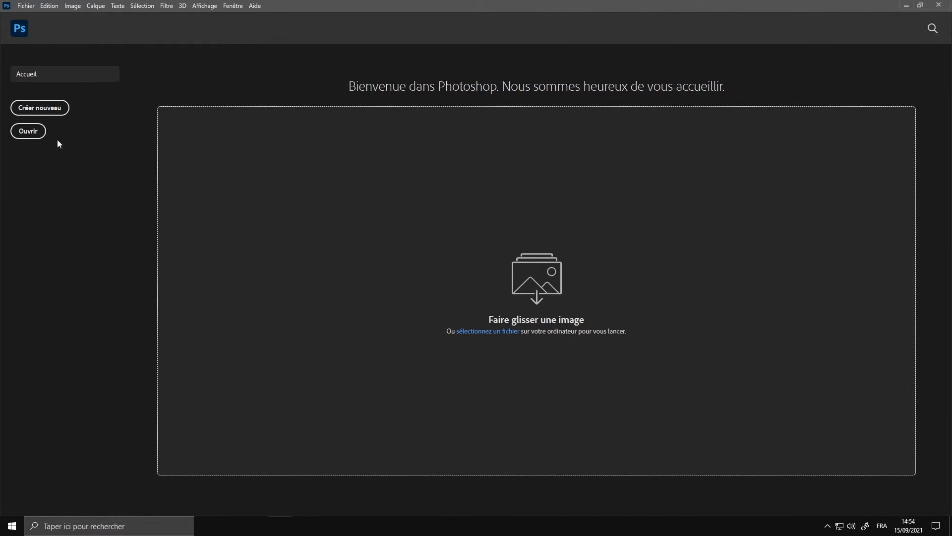
- Switch to Photoshop and create a document from the saved minia ytb preset in portrait orientation, 1080 x 1920 px at 300 ppi
{"action": "left_click", "coordinate": [44, 109]}
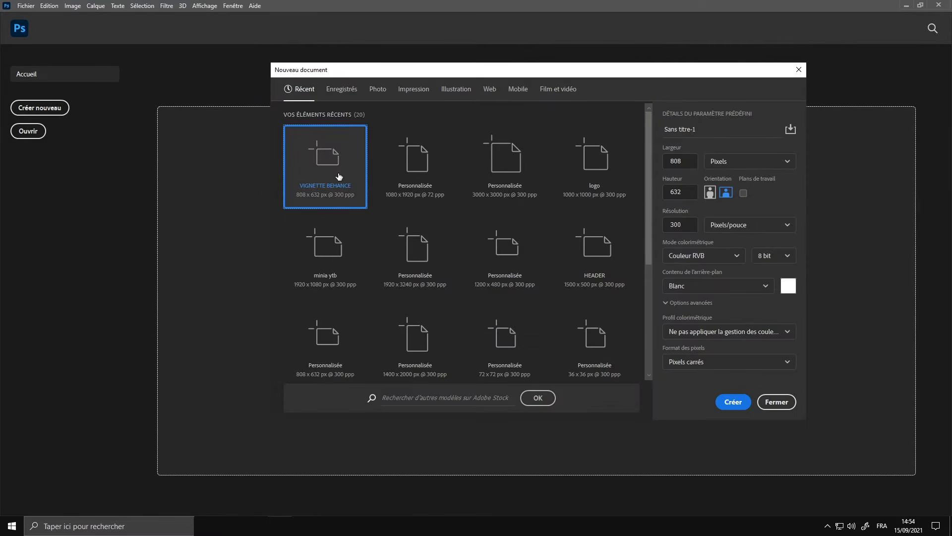
{"action": "left_click", "coordinate": [350, 98]}
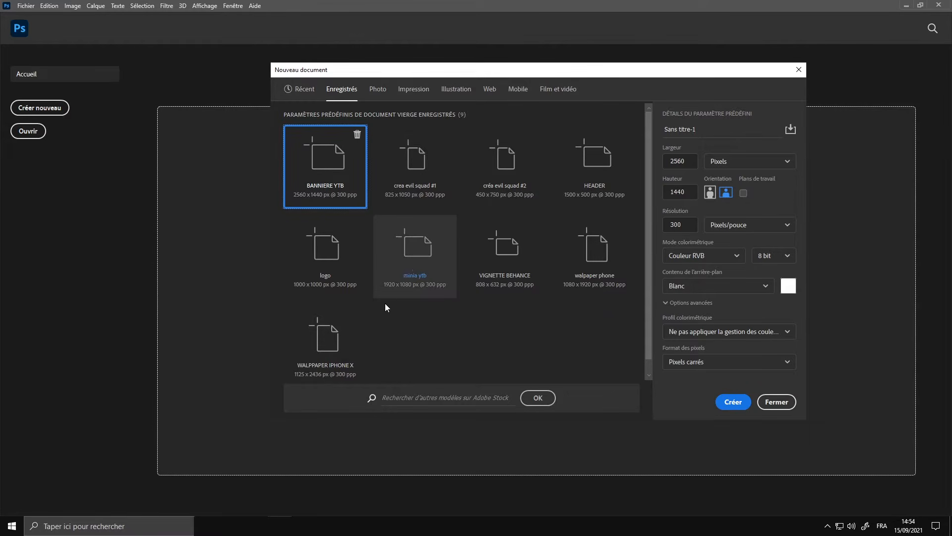
{"action": "left_click", "coordinate": [426, 275]}
{"action": "left_click", "coordinate": [709, 192]}
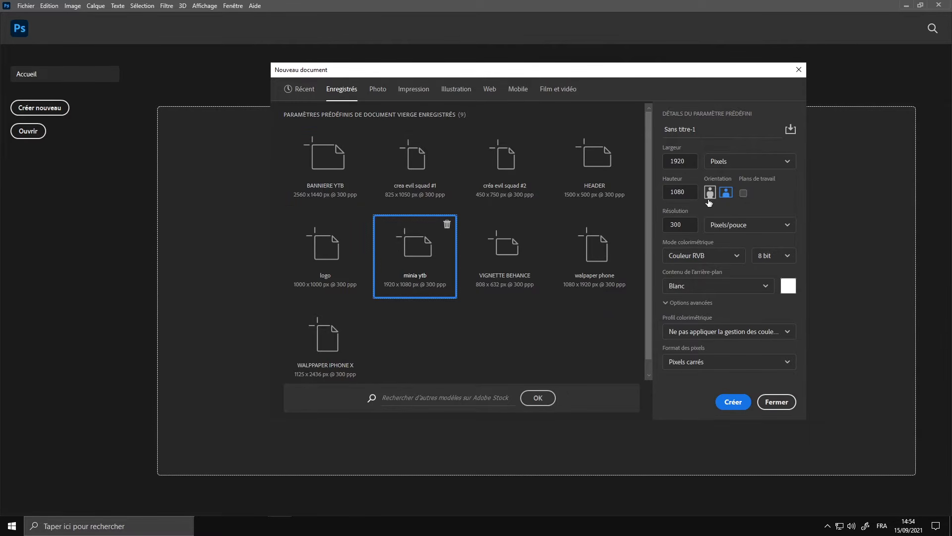
{"action": "left_click", "coordinate": [732, 402]}
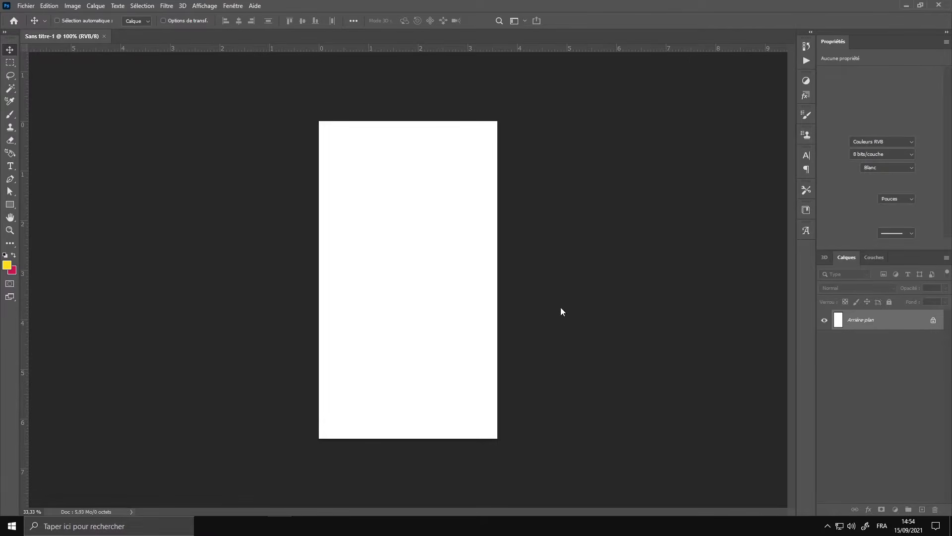
{"action": "scroll", "coordinate": [427, 319], "scroll_direction": "up", "scroll_amount": 2}
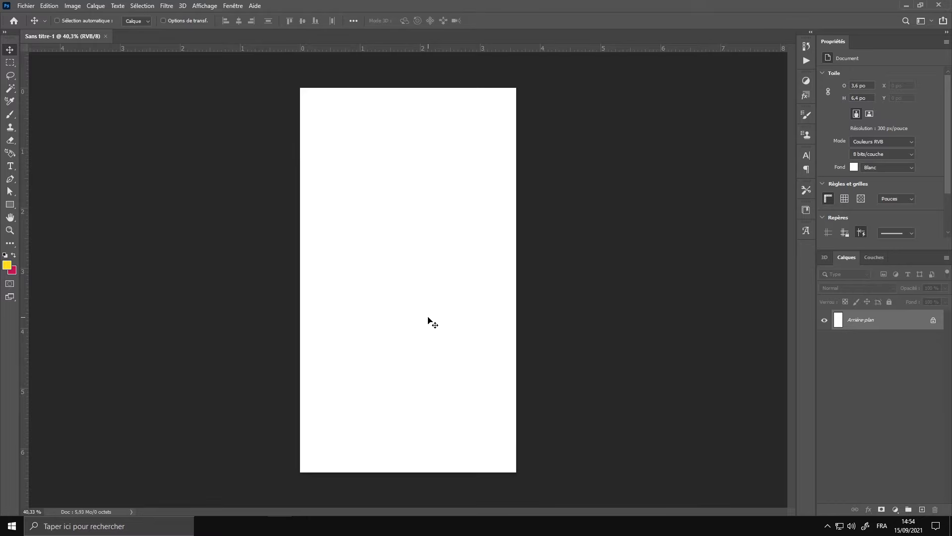
- Place the TUTO artwork as an embedded object and scale it down slightly so it fits within the canvas width
{"action": "left_click", "coordinate": [22, 6]}
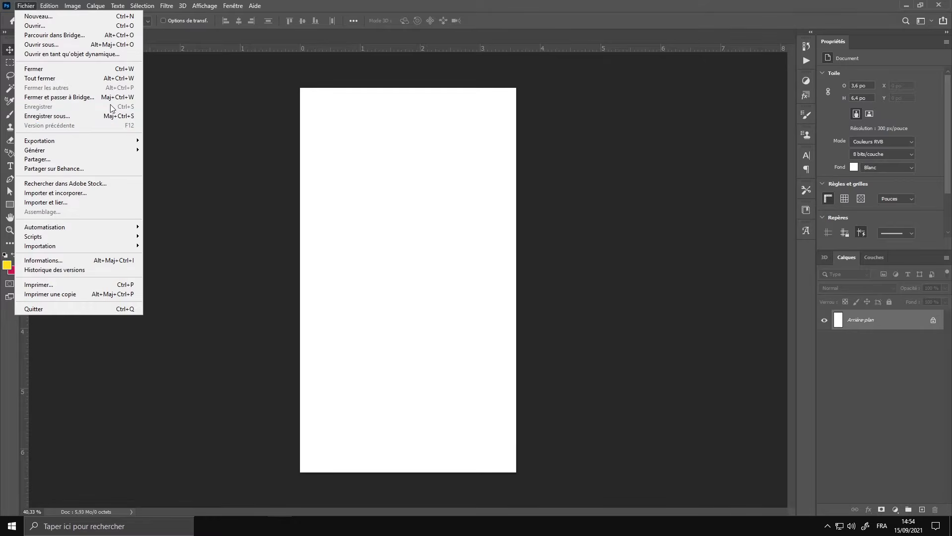
{"action": "left_click", "coordinate": [131, 192]}
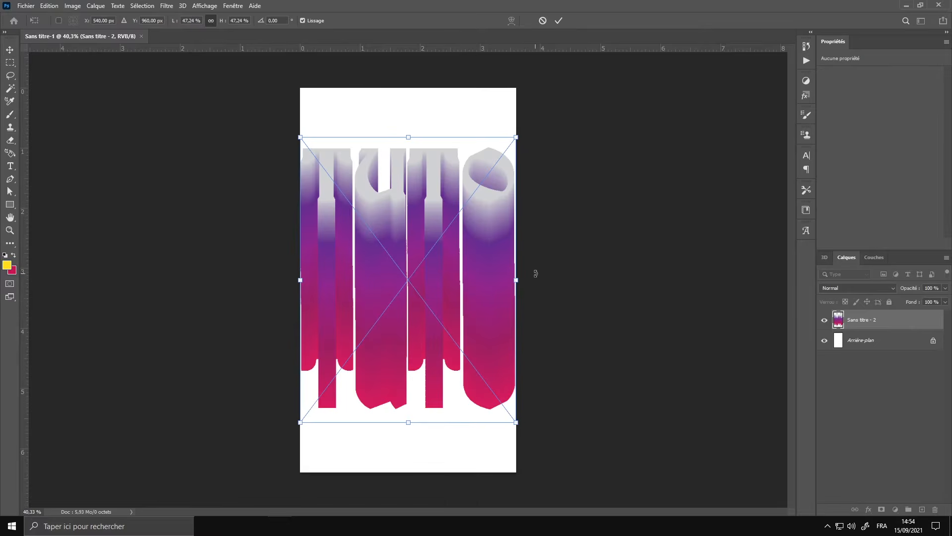
{"action": "left_click_drag", "start_coordinate": [518, 278], "coordinate": [512, 279]}
{"action": "left_click_drag", "start_coordinate": [457, 293], "coordinate": [463, 296]}
{"action": "key", "text": "Return"}
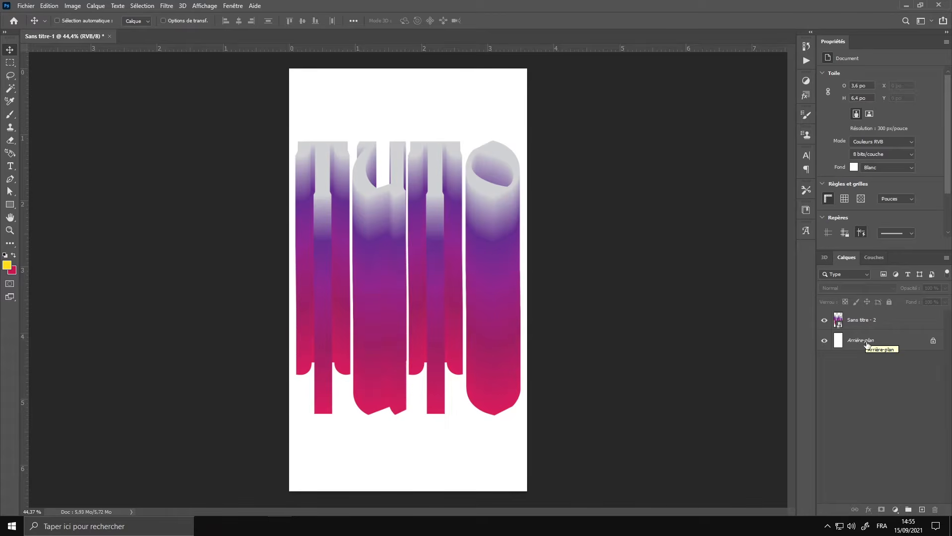
- Add a gradient fill layer directly above the Arrière-plan layer
{"action": "left_click", "coordinate": [867, 344]}
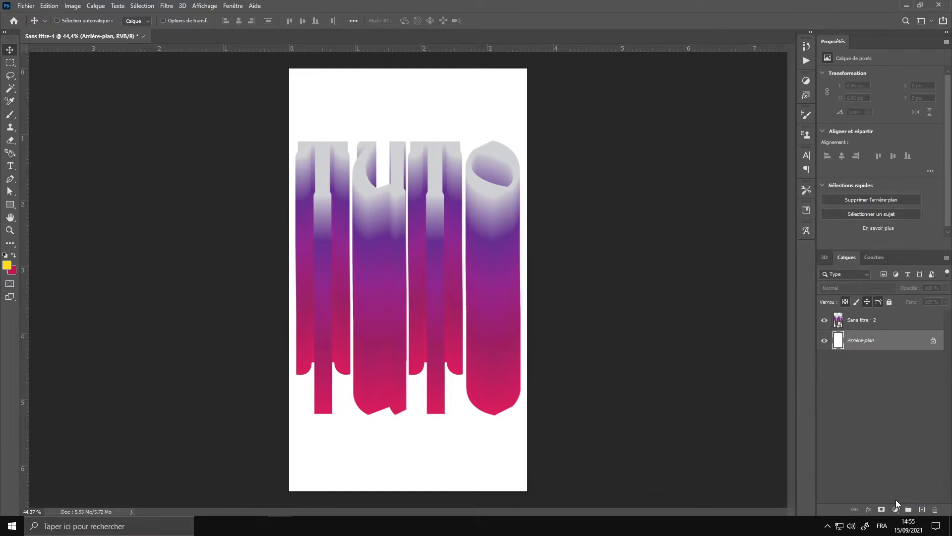
{"action": "left_click", "coordinate": [896, 504]}
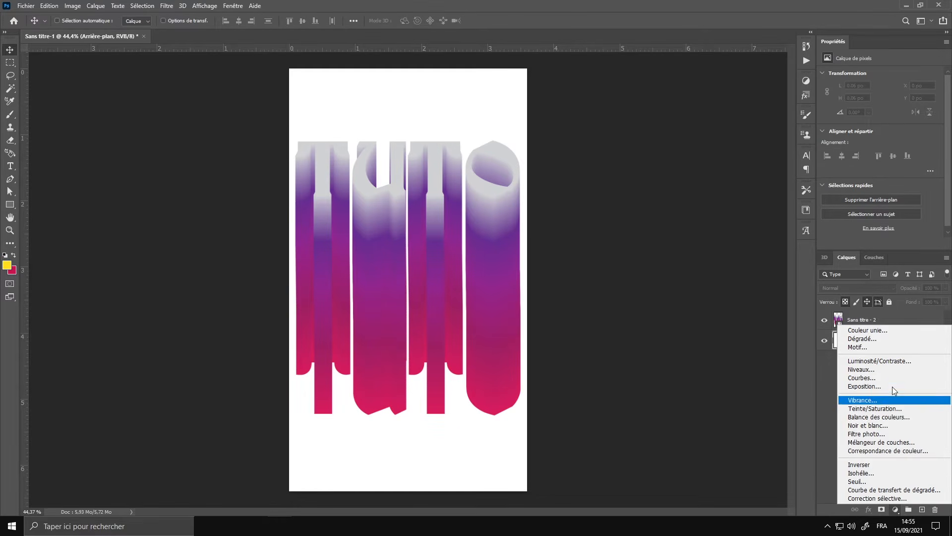
{"action": "left_click", "coordinate": [868, 339]}
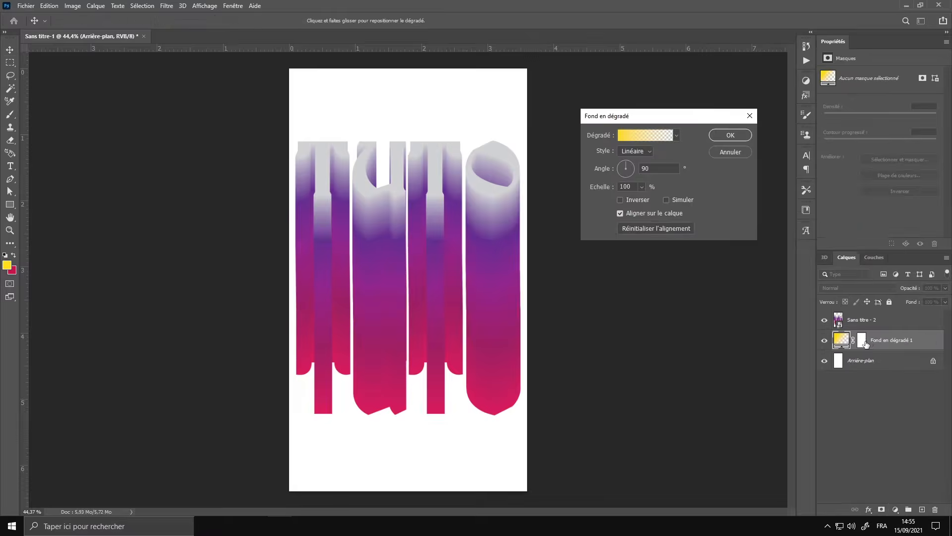
- Choose the red-to-black gradient preset and recolour its starting stop to the pink d41c5d sampled from the lower end of the letters
{"action": "left_click", "coordinate": [649, 133]}
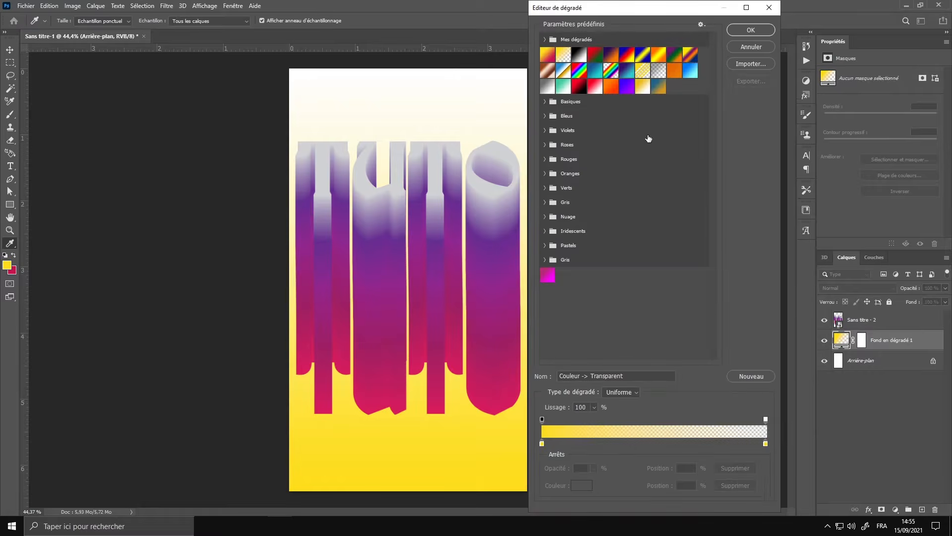
{"action": "left_click", "coordinate": [580, 86]}
{"action": "left_click", "coordinate": [541, 443]}
{"action": "left_click", "coordinate": [581, 485]}
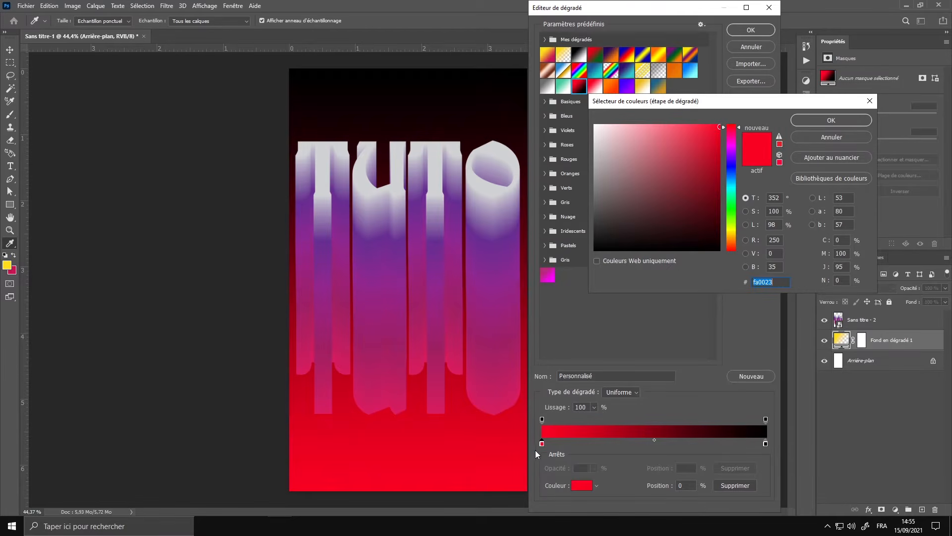
{"action": "left_click", "coordinate": [368, 408]}
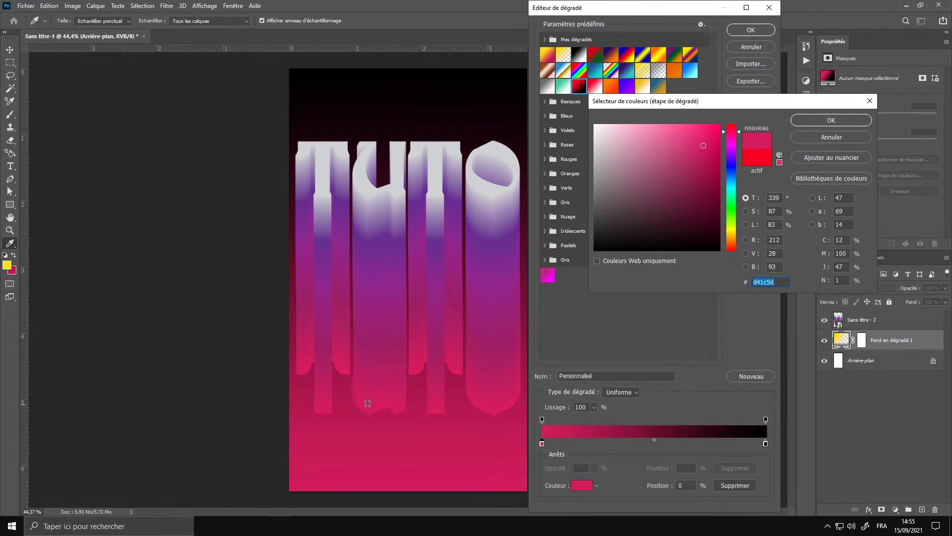
{"action": "left_click", "coordinate": [823, 121]}
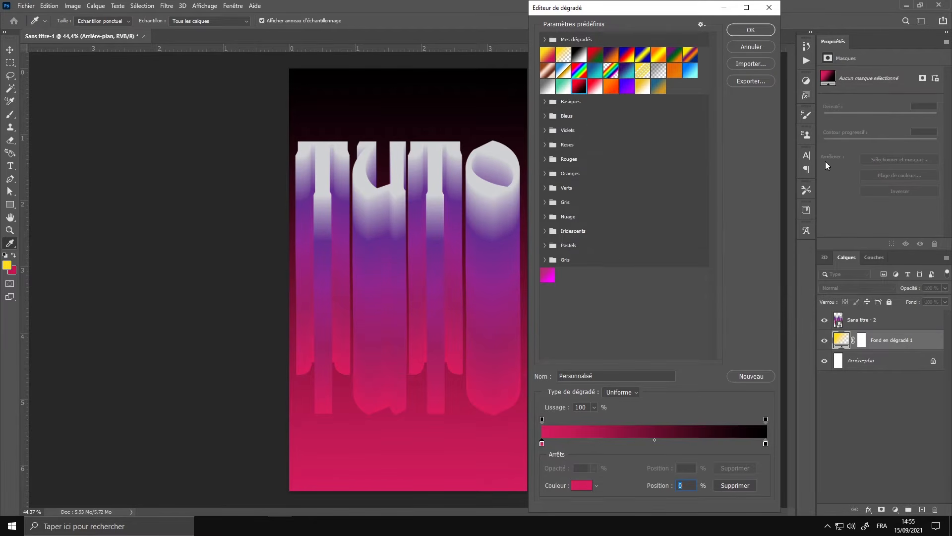
- Recolour the gradient's end stop to the purple 6a2d91 sampled from the letters and apply the linear 90° gradient fill
{"action": "double_click", "coordinate": [766, 443]}
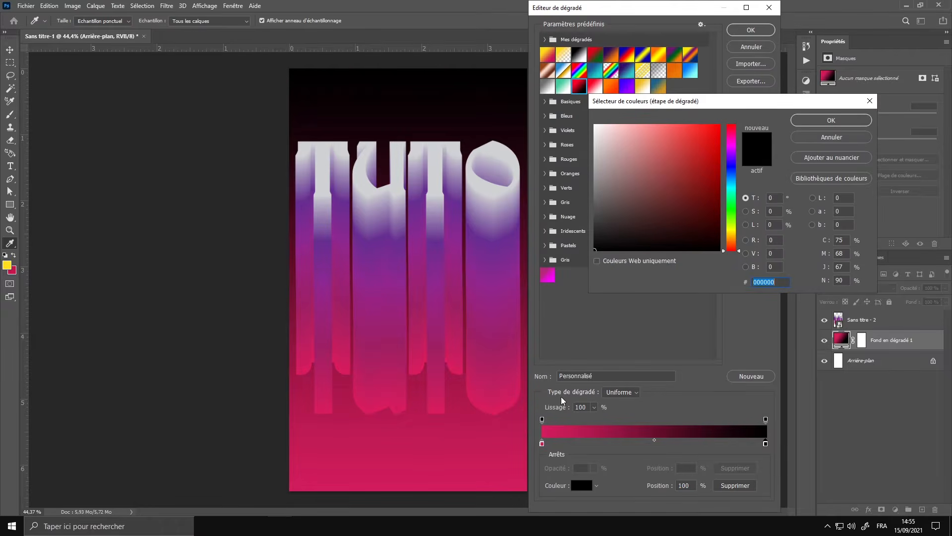
{"action": "left_click", "coordinate": [375, 242]}
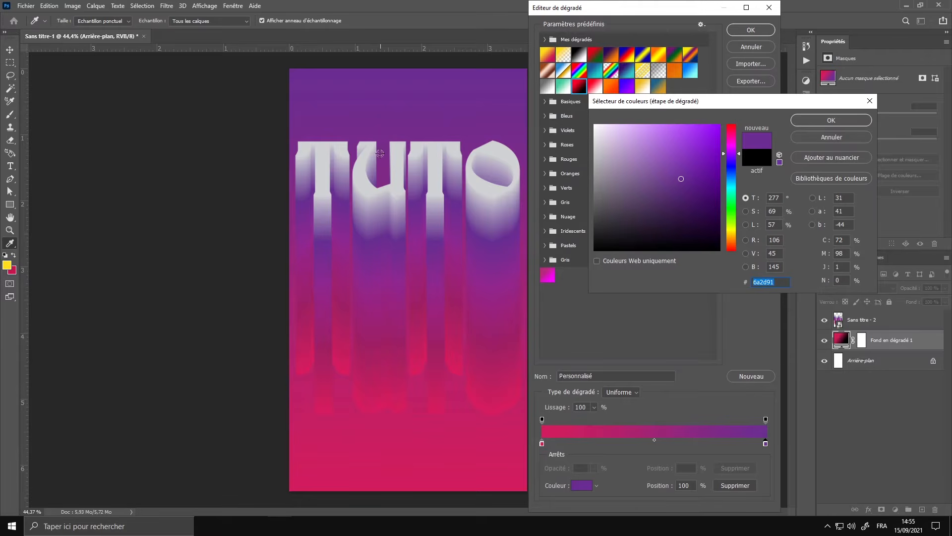
{"action": "left_click", "coordinate": [821, 120]}
{"action": "left_click", "coordinate": [743, 31]}
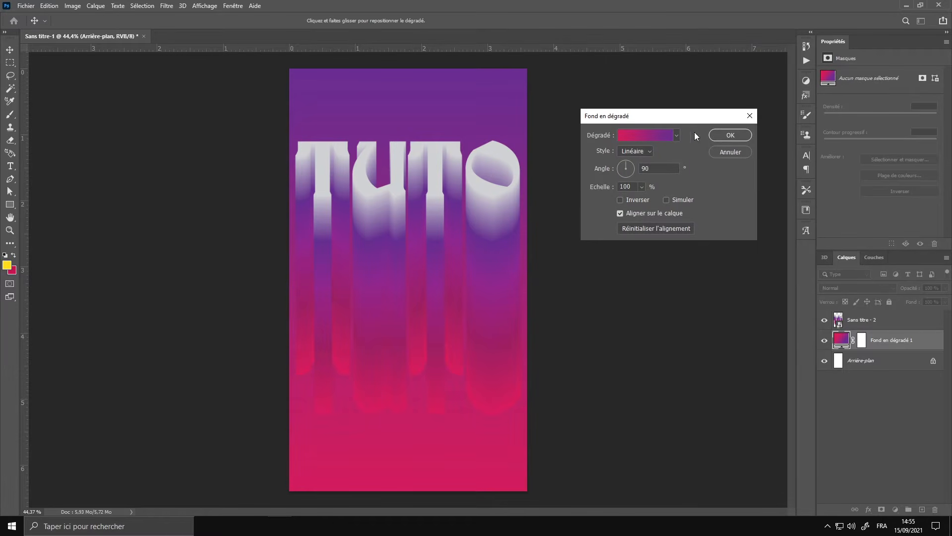
{"action": "left_click", "coordinate": [729, 135]}
{"action": "scroll", "coordinate": [428, 337], "scroll_direction": "down", "scroll_amount": 2}
{"action": "scroll", "coordinate": [434, 350], "scroll_direction": "up", "scroll_amount": 2}
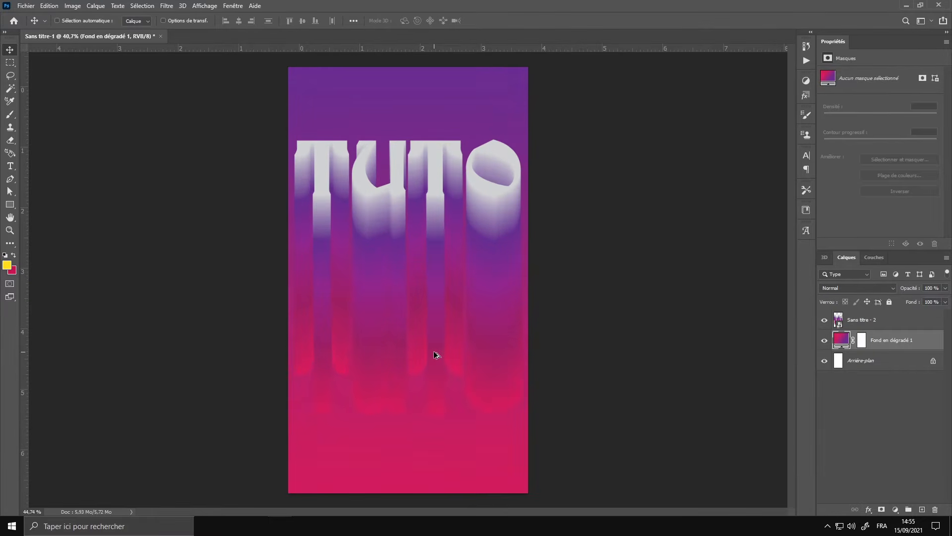
- Convert the Fond en dégradé 1 layer to a smart object and liquify it into swirls across the whole canvas with a size 422 brush
{"action": "right_click", "coordinate": [891, 342]}
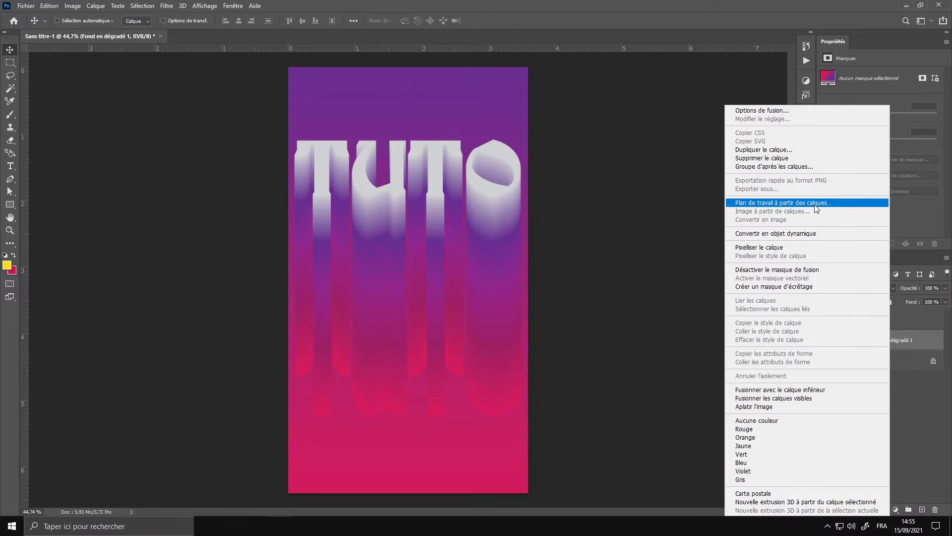
{"action": "left_click", "coordinate": [811, 233]}
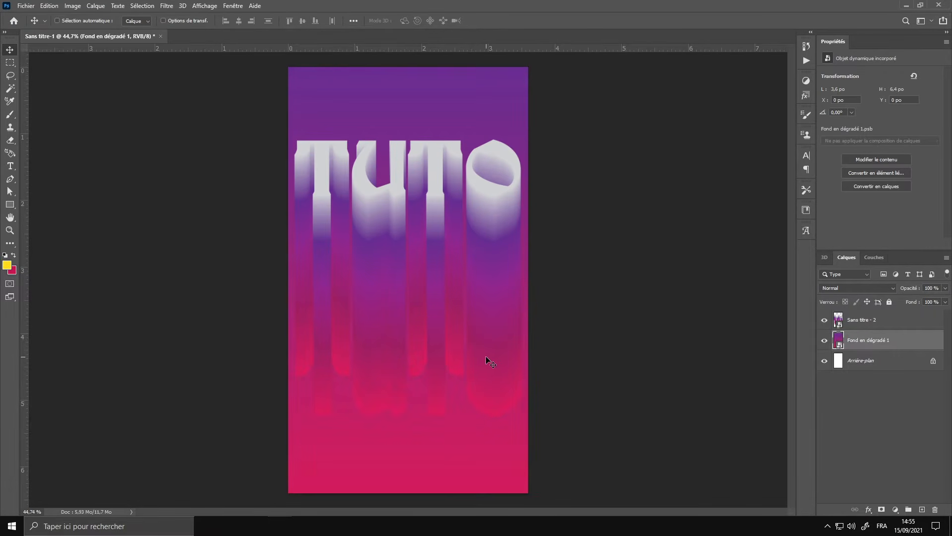
{"action": "left_click", "coordinate": [166, 5]}
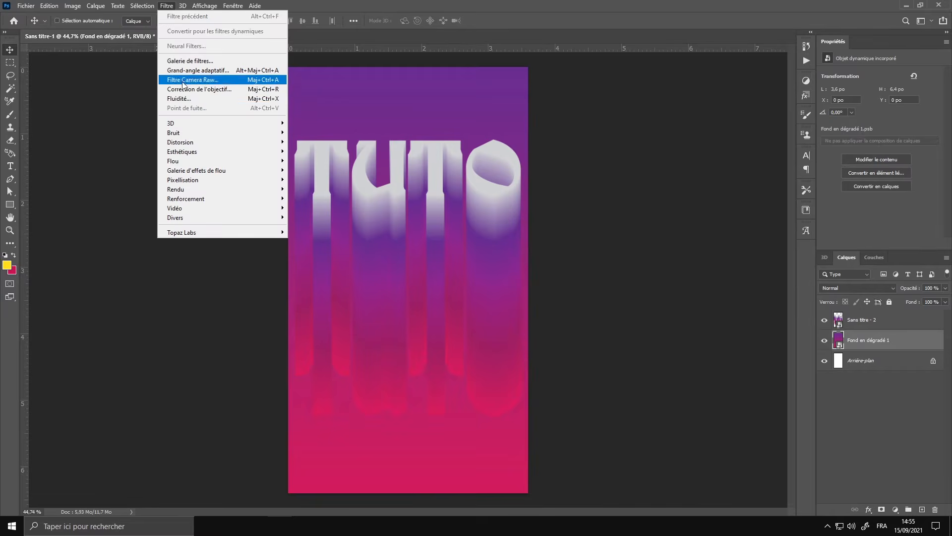
{"action": "left_click", "coordinate": [233, 109]}
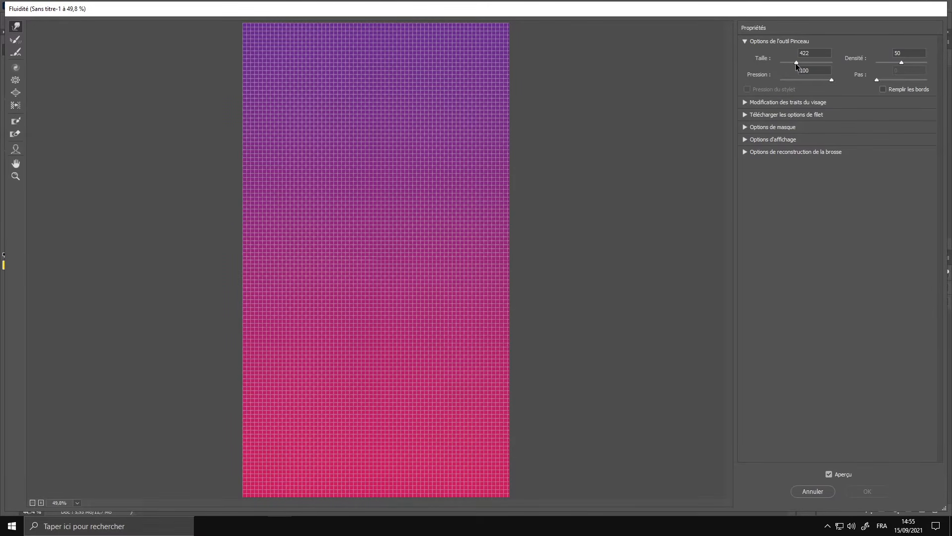
{"action": "mouse_move", "coordinate": [341, 294]}
{"action": "left_mouse_down"}
{"action": "mouse_move", "coordinate": [378, 132]}
{"action": "mouse_move", "coordinate": [223, 393]}
{"action": "mouse_move", "coordinate": [302, 365]}
{"action": "mouse_move", "coordinate": [386, 278]}
{"action": "mouse_move", "coordinate": [357, 34]}
{"action": "mouse_move", "coordinate": [447, 47]}
{"action": "mouse_move", "coordinate": [605, 266]}
{"action": "mouse_move", "coordinate": [255, 425]}
{"action": "mouse_move", "coordinate": [251, 308]}
{"action": "mouse_move", "coordinate": [347, 59]}
{"action": "mouse_move", "coordinate": [641, 1]}
{"action": "mouse_move", "coordinate": [627, 376]}
{"action": "mouse_move", "coordinate": [516, 472]}
{"action": "mouse_move", "coordinate": [516, 458]}
{"action": "mouse_move", "coordinate": [247, 208]}
{"action": "mouse_move", "coordinate": [278, 148]}
{"action": "mouse_move", "coordinate": [209, 54]}
{"action": "left_mouse_up"}
{"action": "mouse_move", "coordinate": [238, 329]}
{"action": "left_mouse_down"}
{"action": "mouse_move", "coordinate": [442, 408]}
{"action": "mouse_move", "coordinate": [286, 262]}
{"action": "mouse_move", "coordinate": [544, 512]}
{"action": "mouse_move", "coordinate": [300, 200]}
{"action": "mouse_move", "coordinate": [435, 378]}
{"action": "mouse_move", "coordinate": [353, 56]}
{"action": "mouse_move", "coordinate": [421, 220]}
{"action": "mouse_move", "coordinate": [240, 447]}
{"action": "mouse_move", "coordinate": [390, 312]}
{"action": "mouse_move", "coordinate": [528, 22]}
{"action": "mouse_move", "coordinate": [390, 282]}
{"action": "mouse_move", "coordinate": [614, 67]}
{"action": "mouse_move", "coordinate": [381, 367]}
{"action": "mouse_move", "coordinate": [410, 230]}
{"action": "mouse_move", "coordinate": [375, 359]}
{"action": "mouse_move", "coordinate": [402, 391]}
{"action": "mouse_move", "coordinate": [481, 432]}
{"action": "mouse_move", "coordinate": [411, 417]}
{"action": "mouse_move", "coordinate": [465, 374]}
{"action": "mouse_move", "coordinate": [384, 298]}
{"action": "mouse_move", "coordinate": [520, 0]}
{"action": "mouse_move", "coordinate": [442, 255]}
{"action": "mouse_move", "coordinate": [394, 198]}
{"action": "mouse_move", "coordinate": [353, 58]}
{"action": "mouse_move", "coordinate": [308, 2]}
{"action": "mouse_move", "coordinate": [300, 120]}
{"action": "mouse_move", "coordinate": [547, 36]}
{"action": "mouse_move", "coordinate": [482, 120]}
{"action": "mouse_move", "coordinate": [611, 268]}
{"action": "mouse_move", "coordinate": [394, 233]}
{"action": "mouse_move", "coordinate": [475, 169]}
{"action": "mouse_move", "coordinate": [569, 440]}
{"action": "mouse_move", "coordinate": [376, 293]}
{"action": "mouse_move", "coordinate": [388, 210]}
{"action": "mouse_move", "coordinate": [198, 119]}
{"action": "mouse_move", "coordinate": [408, 404]}
{"action": "mouse_move", "coordinate": [612, 149]}
{"action": "mouse_move", "coordinate": [407, 346]}
{"action": "mouse_move", "coordinate": [496, 110]}
{"action": "mouse_move", "coordinate": [441, 192]}
{"action": "mouse_move", "coordinate": [528, 111]}
{"action": "mouse_move", "coordinate": [500, 117]}
{"action": "mouse_move", "coordinate": [158, 58]}
{"action": "mouse_move", "coordinate": [382, 151]}
{"action": "mouse_move", "coordinate": [398, 197]}
{"action": "mouse_move", "coordinate": [341, 322]}
{"action": "mouse_move", "coordinate": [443, 367]}
{"action": "mouse_move", "coordinate": [357, 343]}
{"action": "mouse_move", "coordinate": [341, 277]}
{"action": "mouse_move", "coordinate": [394, 306]}
{"action": "mouse_move", "coordinate": [435, 375]}
{"action": "mouse_move", "coordinate": [412, 322]}
{"action": "mouse_move", "coordinate": [317, 286]}
{"action": "mouse_move", "coordinate": [353, 303]}
{"action": "mouse_move", "coordinate": [413, 204]}
{"action": "mouse_move", "coordinate": [343, 447]}
{"action": "mouse_move", "coordinate": [361, 193]}
{"action": "mouse_move", "coordinate": [308, 416]}
{"action": "mouse_move", "coordinate": [207, 410]}
{"action": "mouse_move", "coordinate": [718, 128]}
{"action": "mouse_move", "coordinate": [452, 159]}
{"action": "mouse_move", "coordinate": [248, 34]}
{"action": "mouse_move", "coordinate": [278, 199]}
{"action": "mouse_move", "coordinate": [493, 403]}
{"action": "mouse_move", "coordinate": [498, 71]}
{"action": "mouse_move", "coordinate": [247, 506]}
{"action": "mouse_move", "coordinate": [121, 433]}
{"action": "left_mouse_up"}
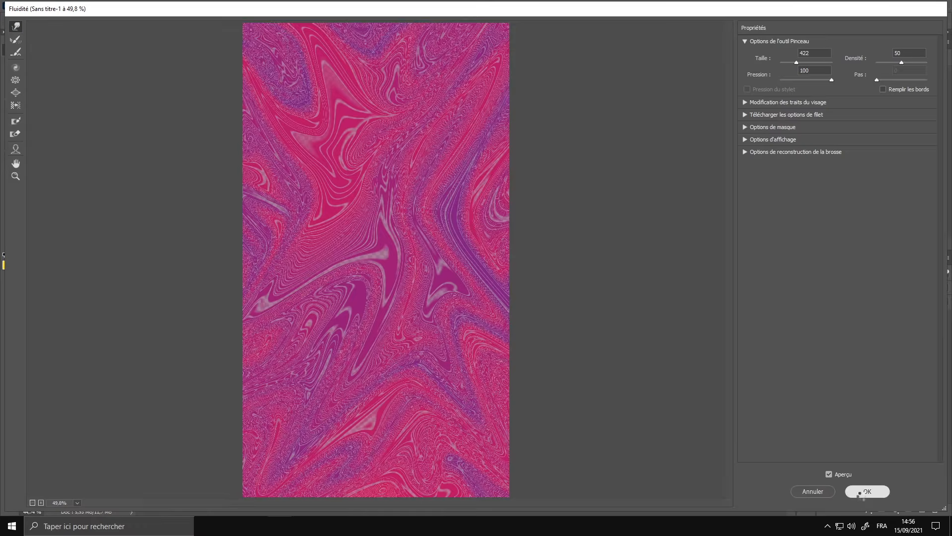
{"action": "left_click", "coordinate": [867, 491]}
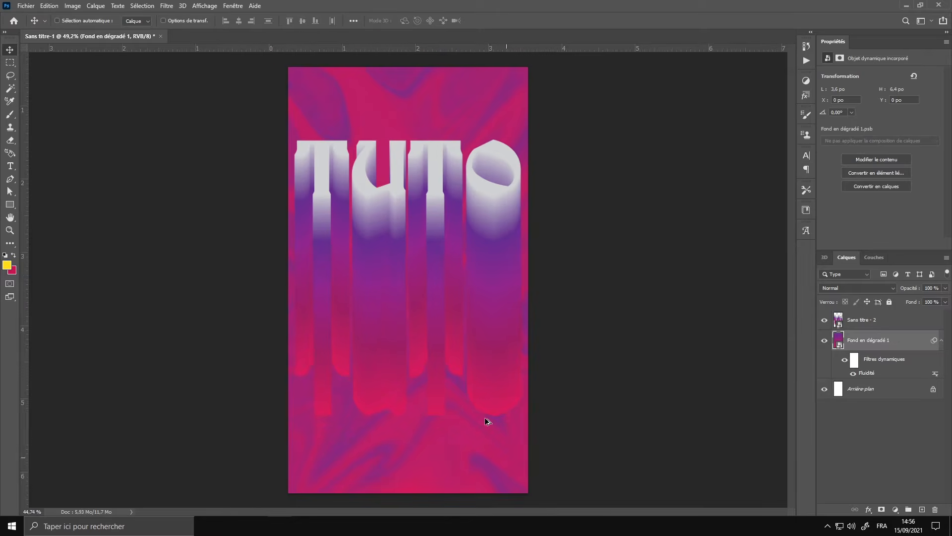
- Hide the Sans titre - 2 layer to examine the liquified background on its own, and show the layer again
{"action": "scroll", "coordinate": [488, 420], "scroll_direction": "down", "scroll_amount": 1}
{"action": "left_click", "coordinate": [822, 321]}
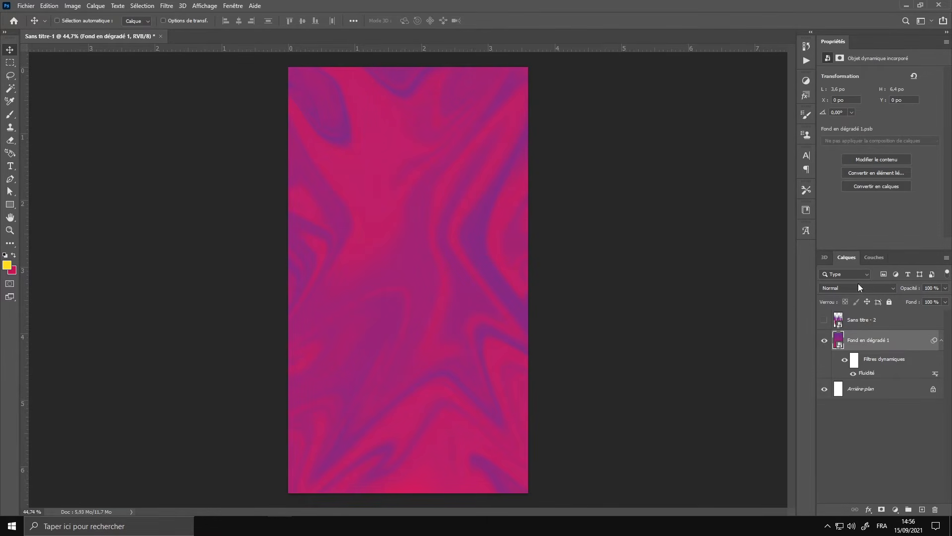
{"action": "left_click", "coordinate": [823, 321]}
{"action": "scroll", "coordinate": [404, 342], "scroll_direction": "down", "scroll_amount": 1}
{"action": "scroll", "coordinate": [404, 342], "scroll_direction": "up", "scroll_amount": 1}
{"action": "scroll", "coordinate": [404, 342], "scroll_direction": "up", "scroll_amount": 1}
- Scale the TUTO artwork down proportionally to about 3.17 po wide, leaving a margin on both sides of the letters
{"action": "left_click", "coordinate": [895, 322]}
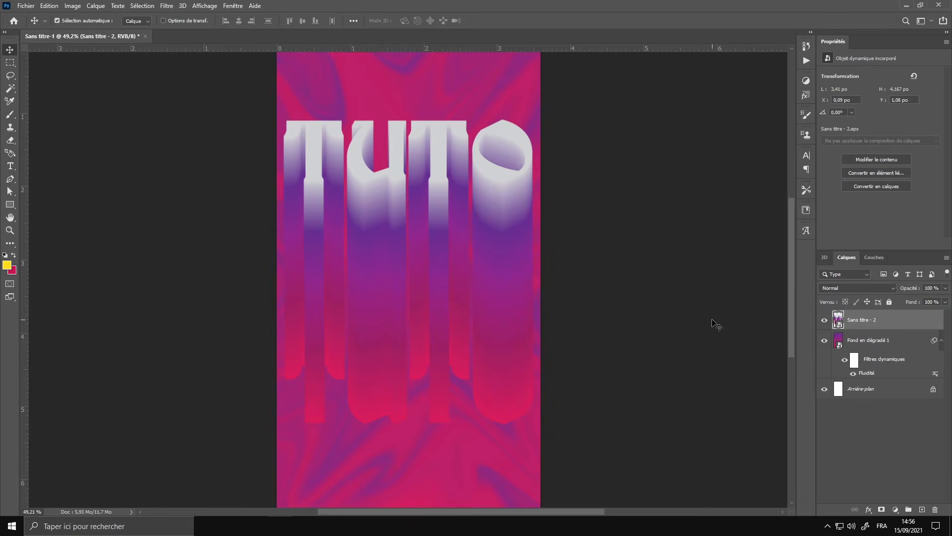
{"action": "key", "text": "ctrl+t"}
{"action": "left_click_drag", "start_coordinate": [408, 99], "coordinate": [407, 133]}
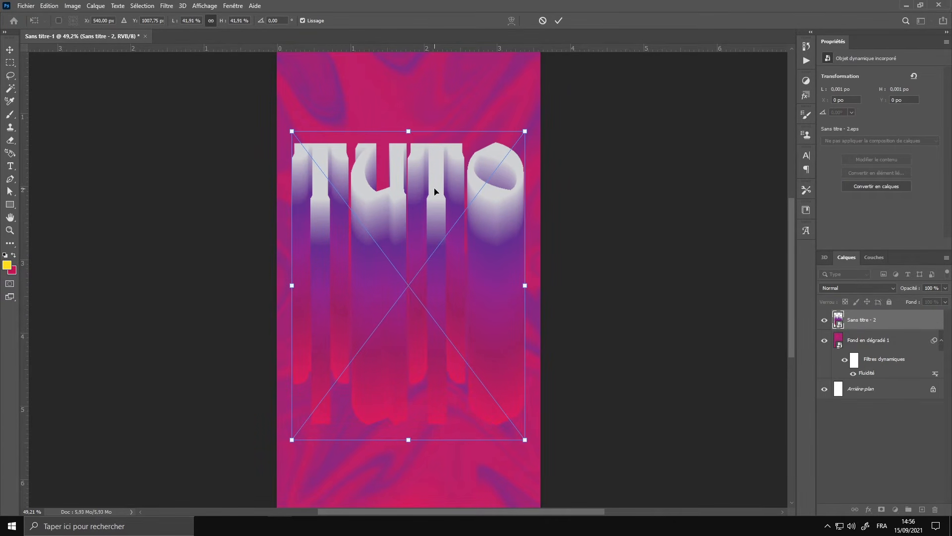
{"action": "key", "text": "Escape"}
{"action": "scroll", "coordinate": [447, 314], "scroll_direction": "up", "scroll_amount": 1}
{"action": "scroll", "coordinate": [446, 314], "scroll_direction": "down", "scroll_amount": 3}
{"action": "scroll", "coordinate": [447, 314], "scroll_direction": "up", "scroll_amount": 1}
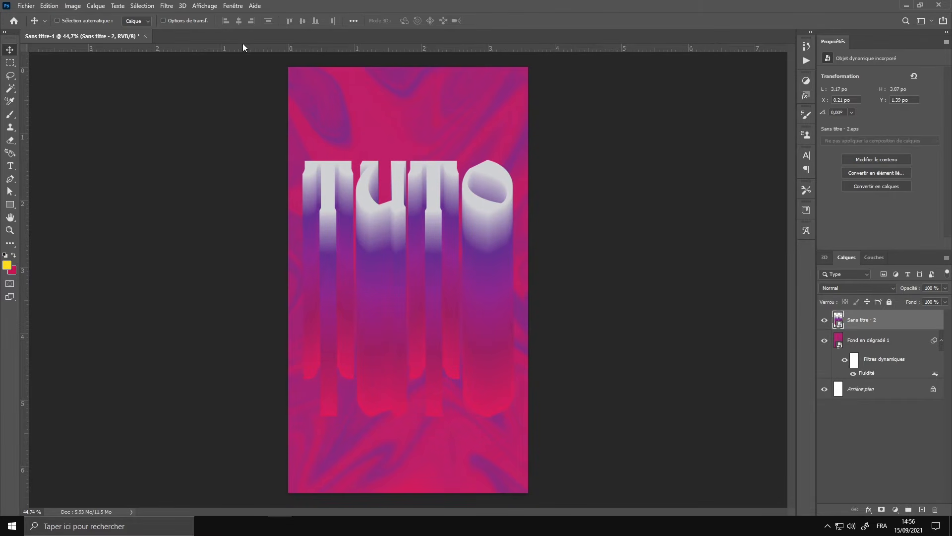
- Open the Liquify filter on the TUTO artwork and smear the lower half of the letters with the size 422 warp brush
{"action": "left_click", "coordinate": [174, 5]}
{"action": "left_click", "coordinate": [197, 102]}
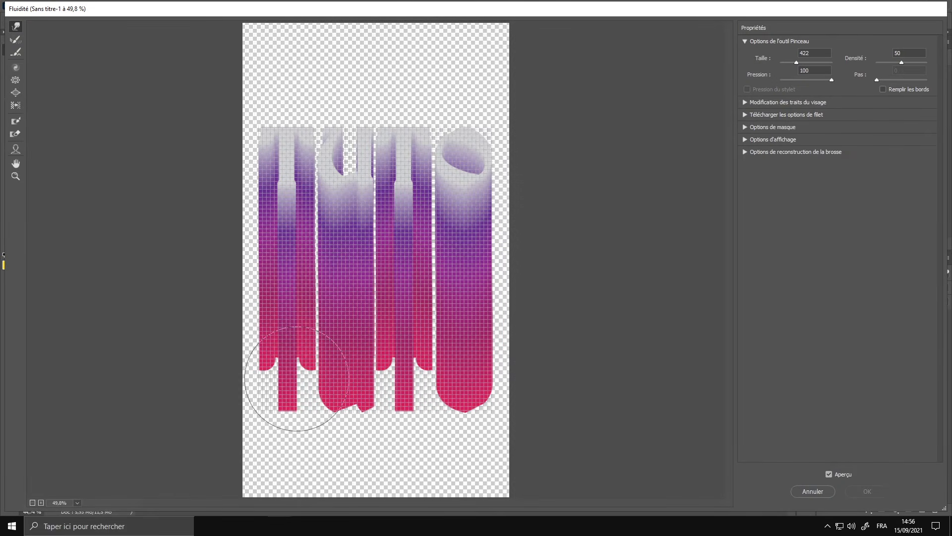
{"action": "mouse_move", "coordinate": [296, 379]}
{"action": "left_mouse_down"}
{"action": "mouse_move", "coordinate": [321, 382]}
{"action": "mouse_move", "coordinate": [313, 441]}
{"action": "mouse_move", "coordinate": [369, 369]}
{"action": "mouse_move", "coordinate": [439, 454]}
{"action": "mouse_move", "coordinate": [300, 328]}
{"action": "mouse_move", "coordinate": [355, 334]}
{"action": "mouse_move", "coordinate": [320, 334]}
{"action": "mouse_move", "coordinate": [448, 286]}
{"action": "mouse_move", "coordinate": [374, 337]}
{"action": "mouse_move", "coordinate": [511, 272]}
{"action": "left_mouse_up"}
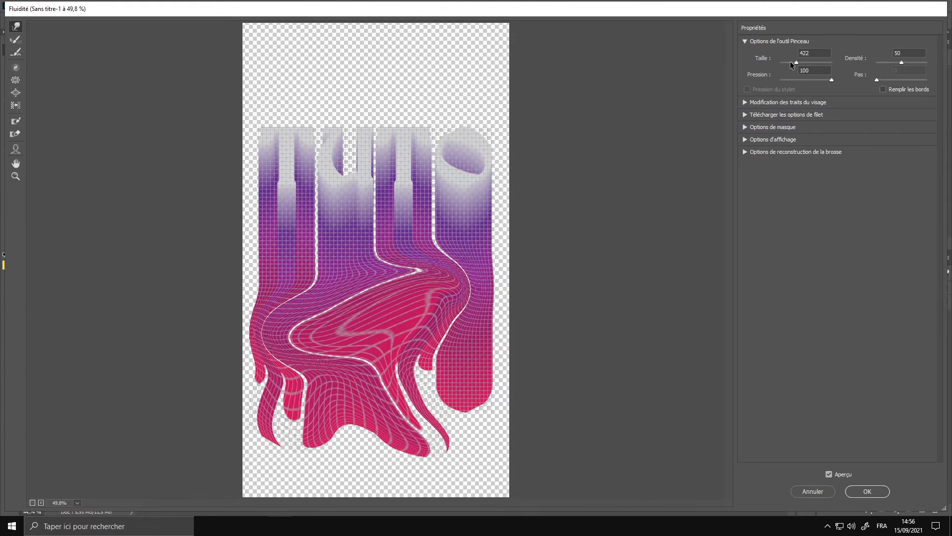
- Reduce the warp brush size to 196 and push the lower part of the letters into finer melting swirls
{"action": "left_click", "coordinate": [790, 62]}
{"action": "left_click_drag", "start_coordinate": [441, 328], "coordinate": [526, 402]}
{"action": "mouse_move", "coordinate": [461, 349]}
{"action": "left_mouse_down"}
{"action": "mouse_move", "coordinate": [366, 452]}
{"action": "mouse_move", "coordinate": [390, 438]}
{"action": "mouse_move", "coordinate": [383, 288]}
{"action": "mouse_move", "coordinate": [270, 295]}
{"action": "mouse_move", "coordinate": [298, 347]}
{"action": "mouse_move", "coordinate": [412, 275]}
{"action": "mouse_move", "coordinate": [325, 312]}
{"action": "mouse_move", "coordinate": [468, 265]}
{"action": "mouse_move", "coordinate": [407, 254]}
{"action": "mouse_move", "coordinate": [498, 335]}
{"action": "mouse_move", "coordinate": [452, 312]}
{"action": "mouse_move", "coordinate": [439, 322]}
{"action": "mouse_move", "coordinate": [454, 389]}
{"action": "mouse_move", "coordinate": [463, 309]}
{"action": "mouse_move", "coordinate": [352, 427]}
{"action": "left_mouse_up"}
{"action": "mouse_move", "coordinate": [436, 436]}
{"action": "left_mouse_down"}
{"action": "mouse_move", "coordinate": [273, 449]}
{"action": "mouse_move", "coordinate": [307, 322]}
{"action": "mouse_move", "coordinate": [290, 266]}
{"action": "mouse_move", "coordinate": [399, 277]}
{"action": "mouse_move", "coordinate": [446, 323]}
{"action": "mouse_move", "coordinate": [494, 266]}
{"action": "mouse_move", "coordinate": [461, 431]}
{"action": "mouse_move", "coordinate": [308, 396]}
{"action": "mouse_move", "coordinate": [288, 292]}
{"action": "mouse_move", "coordinate": [419, 367]}
{"action": "mouse_move", "coordinate": [229, 319]}
{"action": "mouse_move", "coordinate": [297, 327]}
{"action": "mouse_move", "coordinate": [328, 303]}
{"action": "left_mouse_up"}
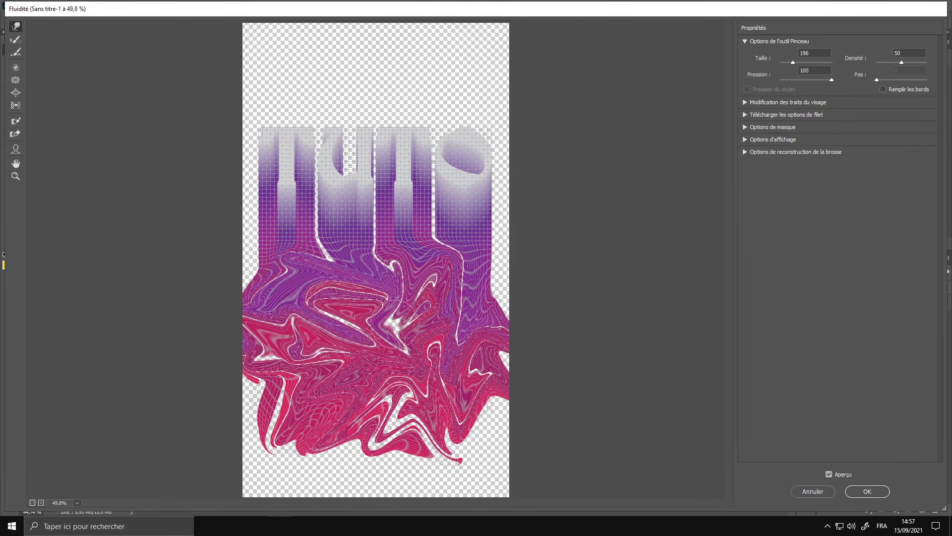
{"action": "mouse_move", "coordinate": [453, 342]}
{"action": "left_mouse_down"}
{"action": "mouse_move", "coordinate": [456, 436]}
{"action": "mouse_move", "coordinate": [376, 446]}
{"action": "mouse_move", "coordinate": [382, 471]}
{"action": "mouse_move", "coordinate": [306, 453]}
{"action": "mouse_move", "coordinate": [367, 357]}
{"action": "mouse_move", "coordinate": [468, 300]}
{"action": "mouse_move", "coordinate": [479, 263]}
{"action": "mouse_move", "coordinate": [474, 248]}
{"action": "mouse_move", "coordinate": [431, 243]}
{"action": "mouse_move", "coordinate": [277, 251]}
{"action": "mouse_move", "coordinate": [317, 263]}
{"action": "mouse_move", "coordinate": [376, 348]}
{"action": "left_mouse_up"}
- Distort the upper edges of the TUTO letters slightly with the Twirl tool at brush size 132 and apply the Liquify filter
{"action": "key", "text": "c"}
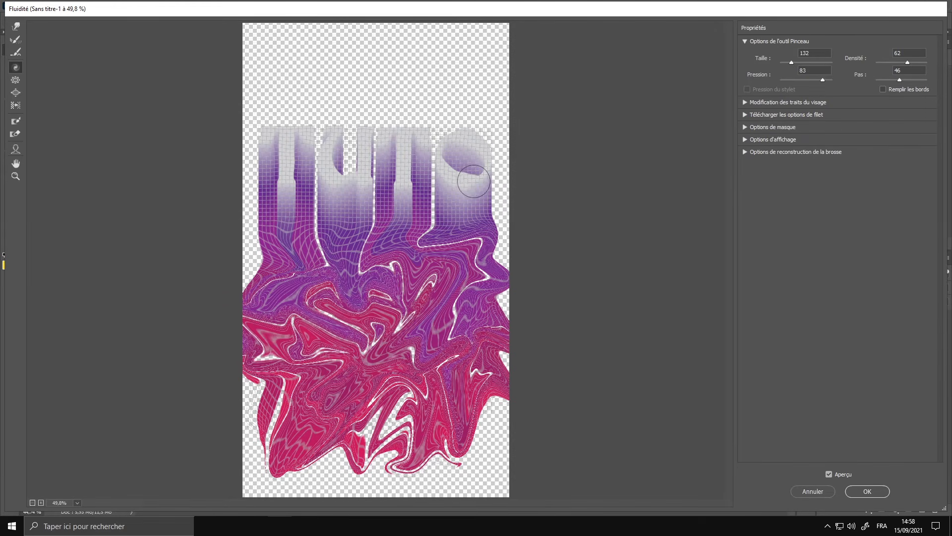
{"action": "mouse_move", "coordinate": [435, 170]}
{"action": "left_mouse_down"}
{"action": "mouse_move", "coordinate": [388, 171]}
{"action": "mouse_move", "coordinate": [402, 166]}
{"action": "mouse_move", "coordinate": [385, 182]}
{"action": "mouse_move", "coordinate": [357, 176]}
{"action": "mouse_move", "coordinate": [335, 196]}
{"action": "mouse_move", "coordinate": [318, 161]}
{"action": "mouse_move", "coordinate": [319, 178]}
{"action": "mouse_move", "coordinate": [364, 157]}
{"action": "mouse_move", "coordinate": [382, 185]}
{"action": "mouse_move", "coordinate": [287, 158]}
{"action": "mouse_move", "coordinate": [270, 178]}
{"action": "mouse_move", "coordinate": [299, 155]}
{"action": "mouse_move", "coordinate": [314, 195]}
{"action": "mouse_move", "coordinate": [264, 155]}
{"action": "mouse_move", "coordinate": [270, 138]}
{"action": "mouse_move", "coordinate": [311, 135]}
{"action": "left_mouse_up"}
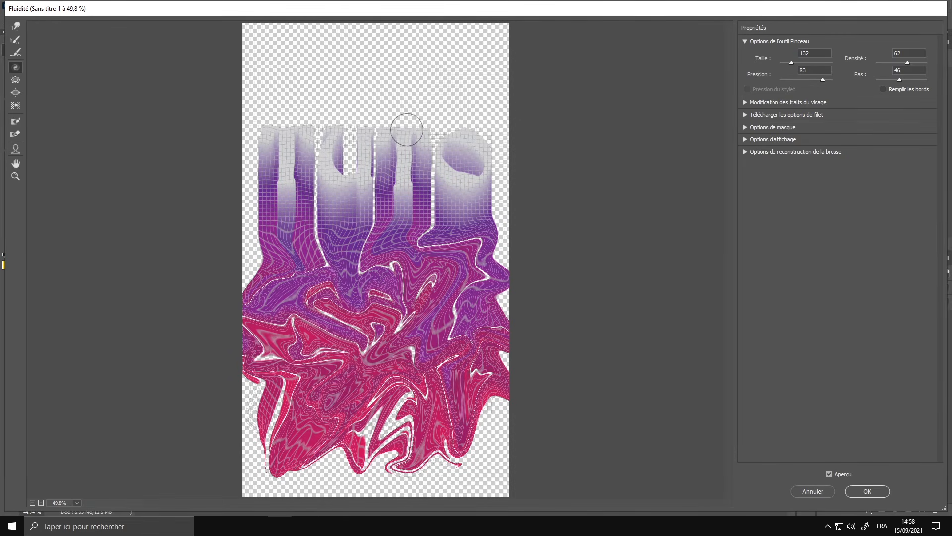
{"action": "mouse_move", "coordinate": [460, 179]}
{"action": "left_mouse_down"}
{"action": "mouse_move", "coordinate": [452, 156]}
{"action": "mouse_move", "coordinate": [365, 169]}
{"action": "mouse_move", "coordinate": [351, 148]}
{"action": "mouse_move", "coordinate": [284, 145]}
{"action": "left_mouse_up"}
{"action": "left_click", "coordinate": [887, 490]}
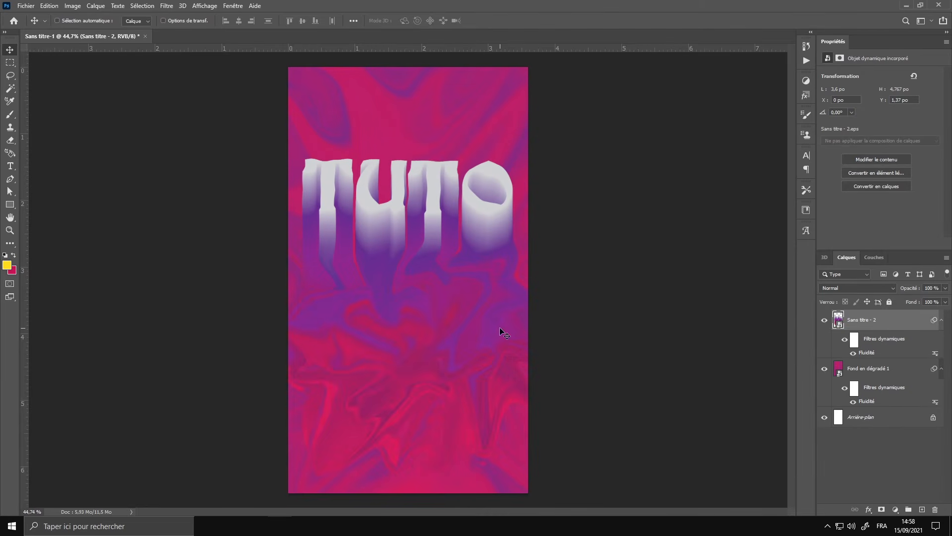
- Examine the liquified TUTO composition up close and as a whole
{"action": "scroll", "coordinate": [447, 335], "scroll_direction": "up", "scroll_amount": 1}
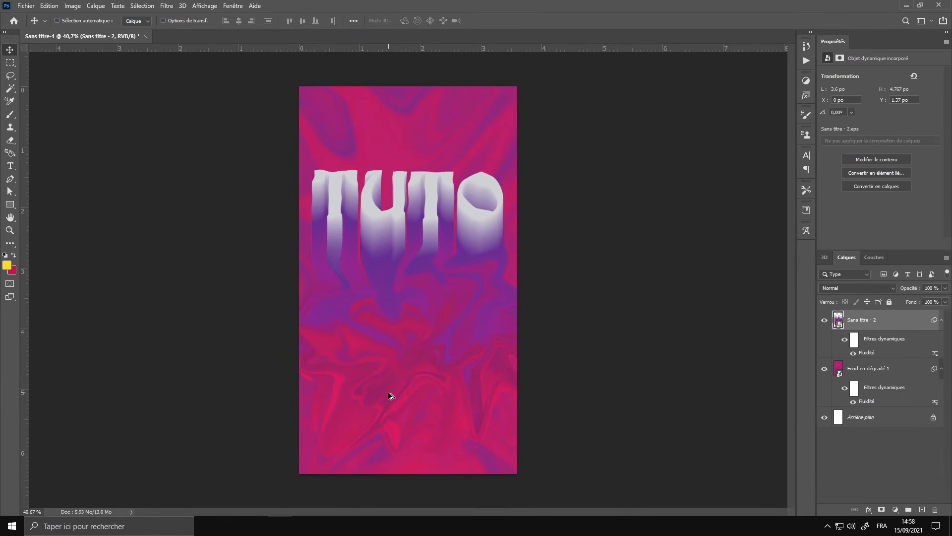
{"action": "scroll", "coordinate": [368, 434], "scroll_direction": "down", "scroll_amount": 3}
{"action": "key", "text": "ctrl+0"}
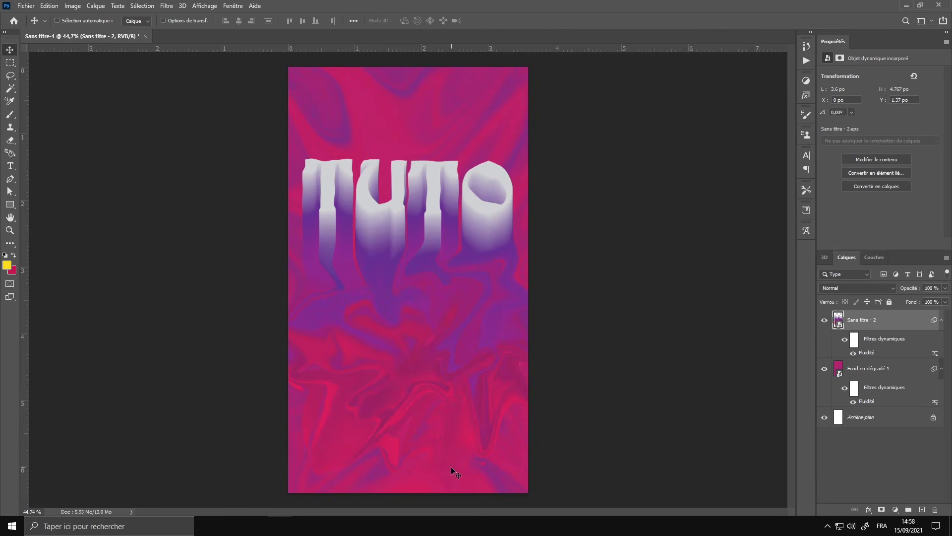
{"action": "scroll", "coordinate": [500, 436], "scroll_direction": "up", "scroll_amount": 1}
{"action": "scroll", "coordinate": [483, 449], "scroll_direction": "down", "scroll_amount": 1}
{"action": "scroll", "coordinate": [466, 461], "scroll_direction": "up", "scroll_amount": 1}
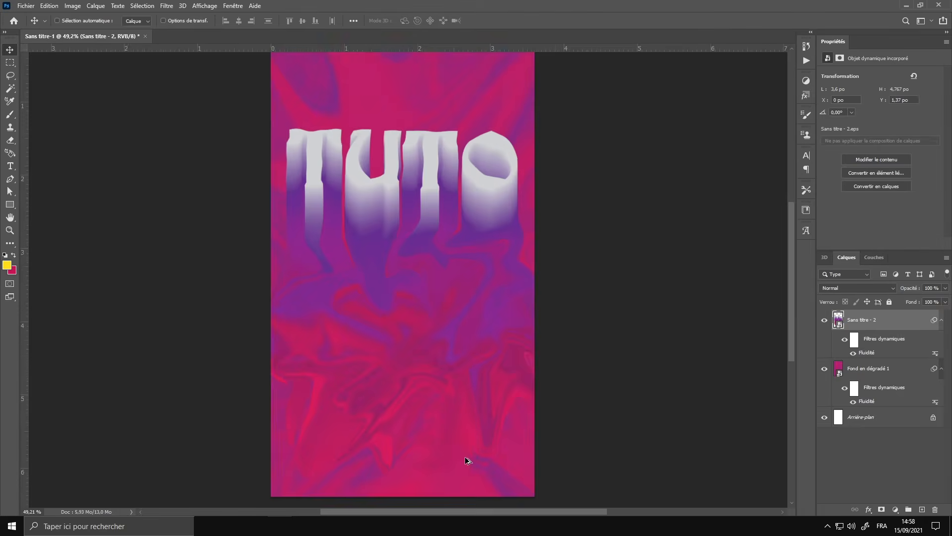
{"action": "scroll", "coordinate": [466, 459], "scroll_direction": "down", "scroll_amount": 1}
{"action": "scroll", "coordinate": [465, 459], "scroll_direction": "down", "scroll_amount": 1}
{"action": "scroll", "coordinate": [466, 459], "scroll_direction": "up", "scroll_amount": 1}
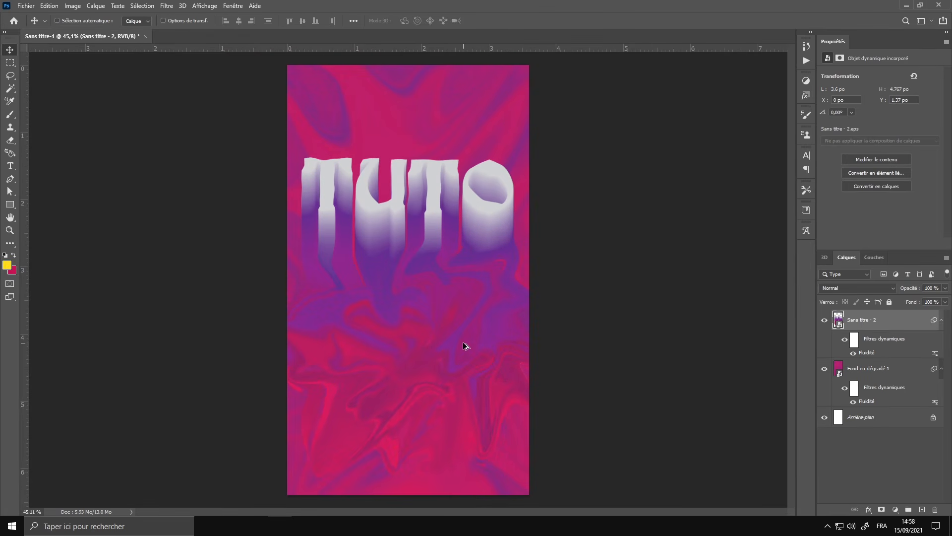
{"action": "scroll", "coordinate": [453, 352], "scroll_direction": "up", "scroll_amount": 1}
{"action": "scroll", "coordinate": [456, 356], "scroll_direction": "down", "scroll_amount": 1}
{"action": "scroll", "coordinate": [459, 359], "scroll_direction": "up", "scroll_amount": 1}
{"action": "scroll", "coordinate": [459, 359], "scroll_direction": "up", "scroll_amount": 1}
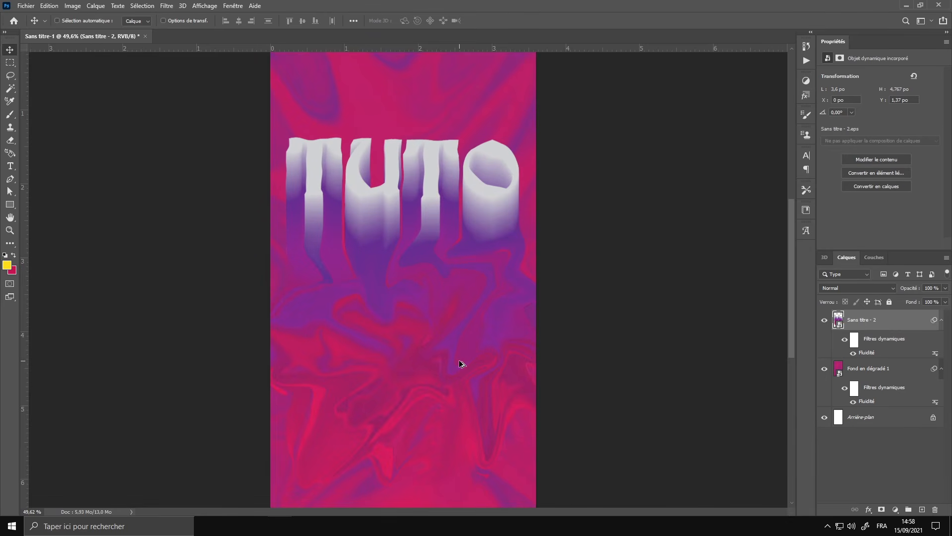
{"action": "scroll", "coordinate": [460, 360], "scroll_direction": "down", "scroll_amount": 1}
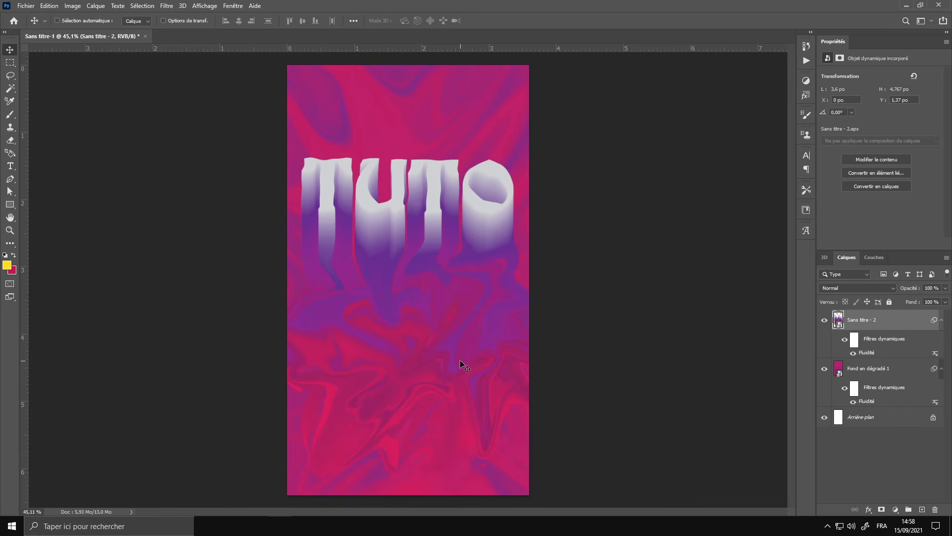